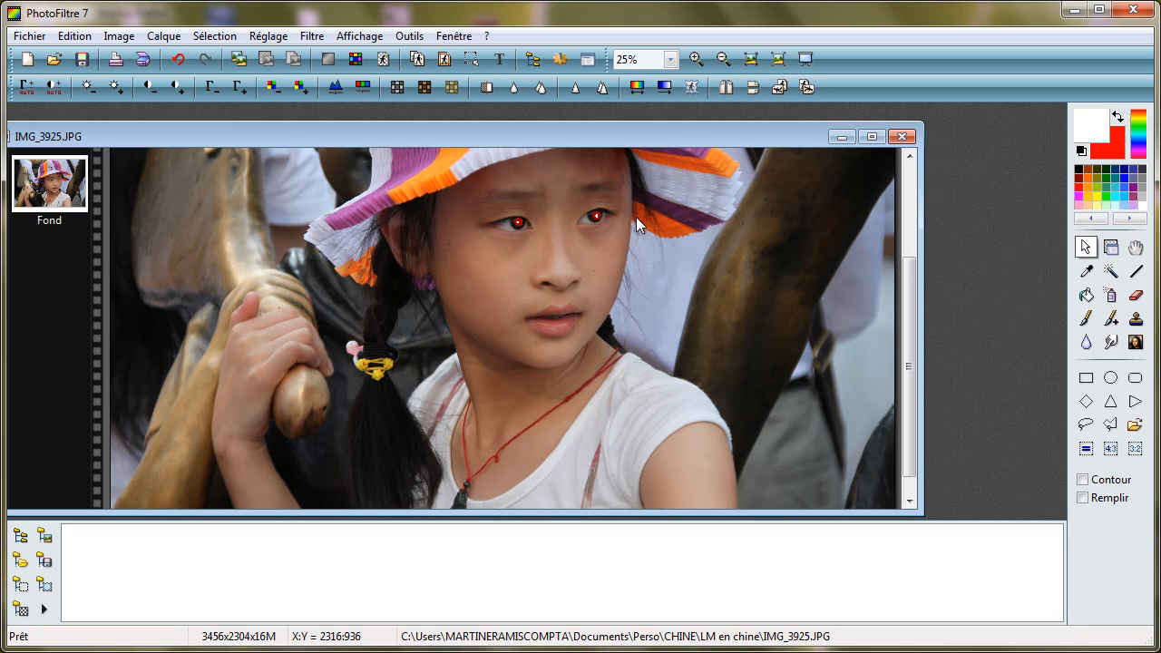
# Step: Draw an elliptical selection about 38 by 39 pixels tightly around the red pupil of the eye on the photo's left side
pyautogui.click(695, 60)
pyautogui.click(696, 60)
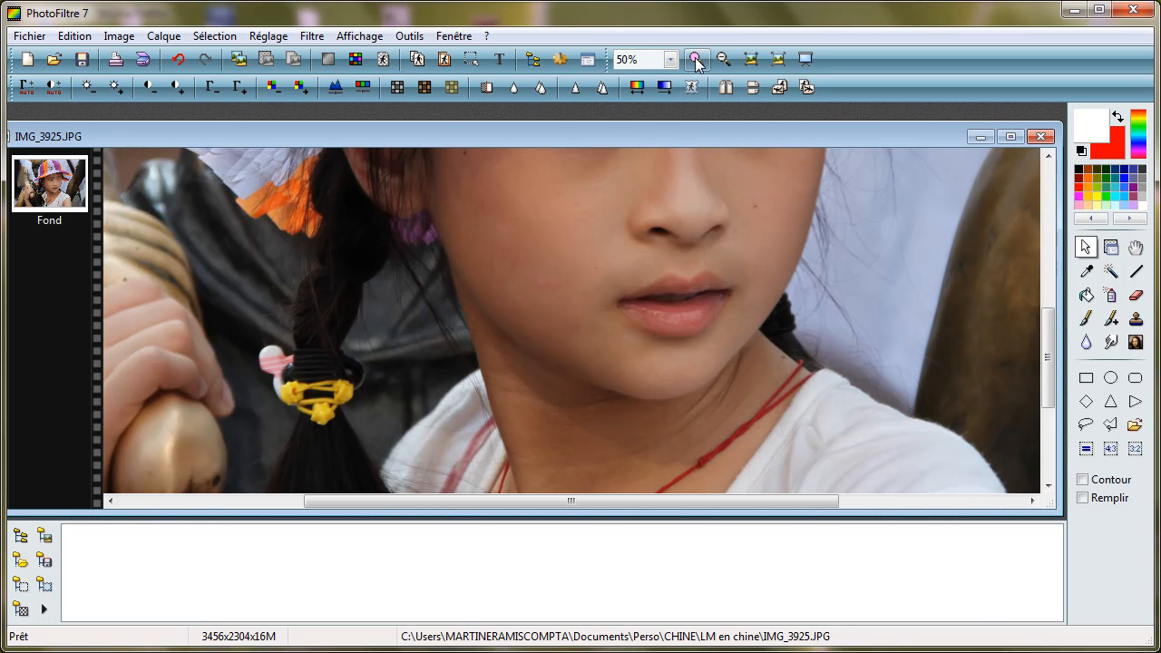
pyautogui.click(696, 60)
pyautogui.click(1048, 277)
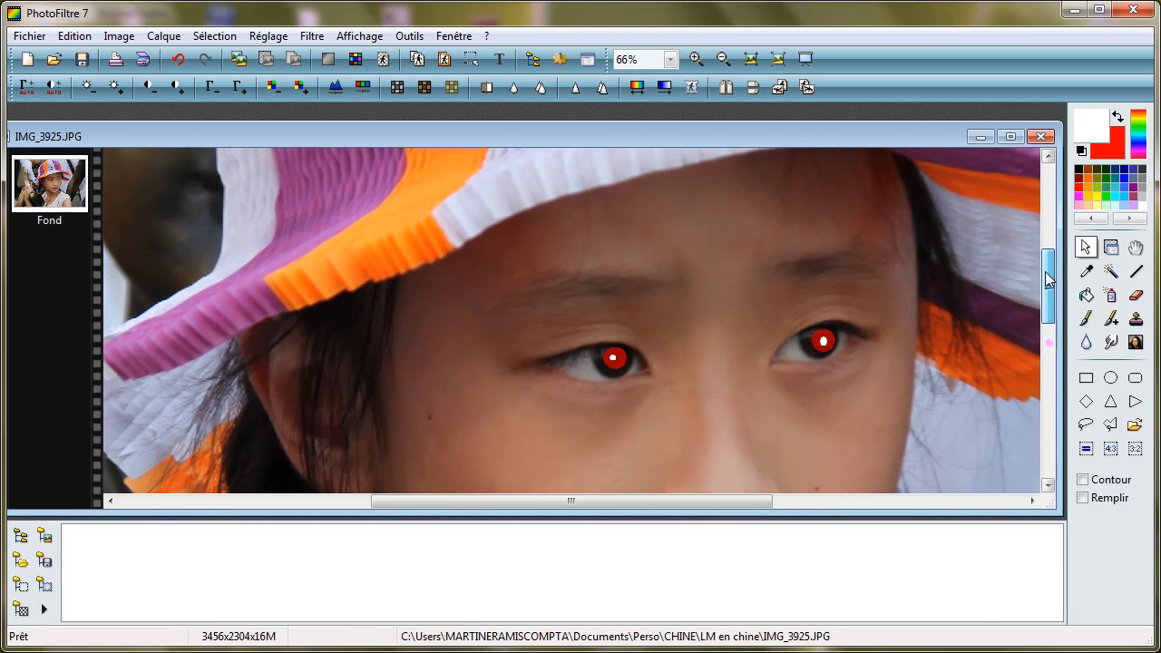
pyautogui.click(695, 60)
pyautogui.click(696, 60)
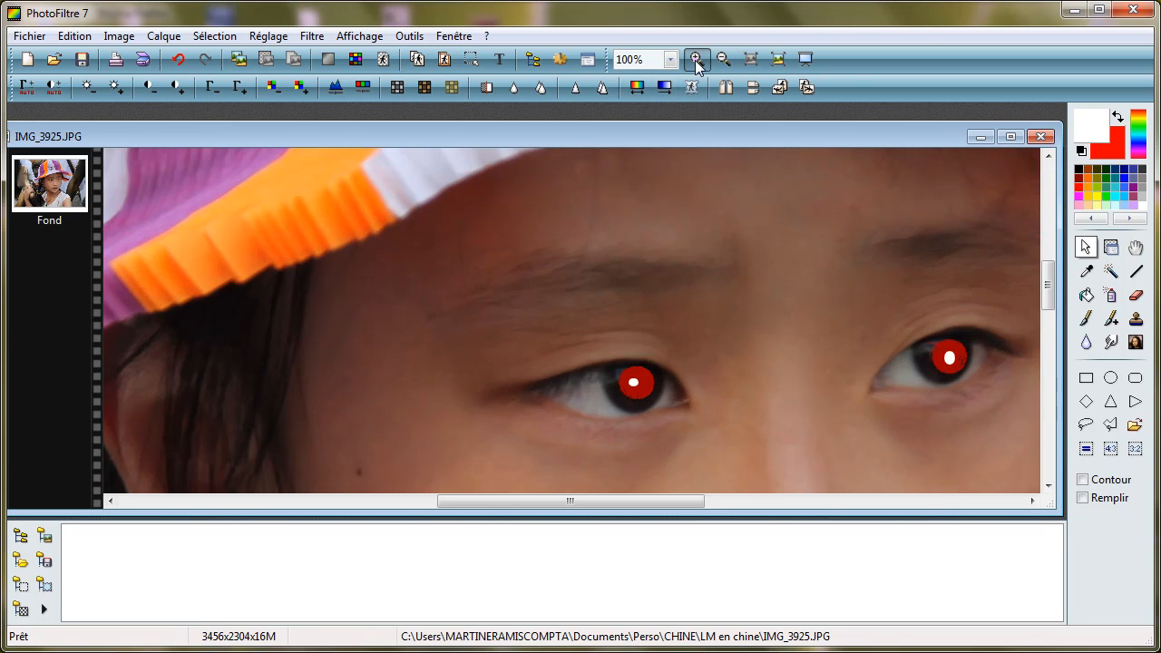
pyautogui.click(696, 60)
pyautogui.moveTo(1048, 287); pyautogui.dragTo(1050, 299)
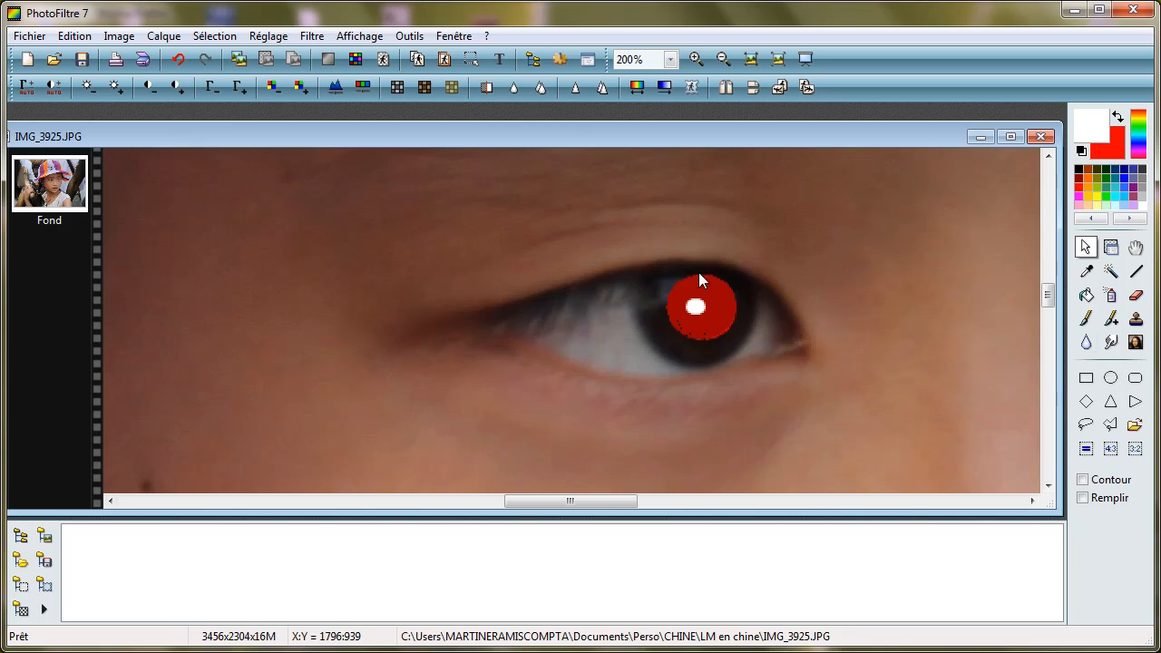
pyautogui.moveTo(660, 267); pyautogui.dragTo(738, 342)
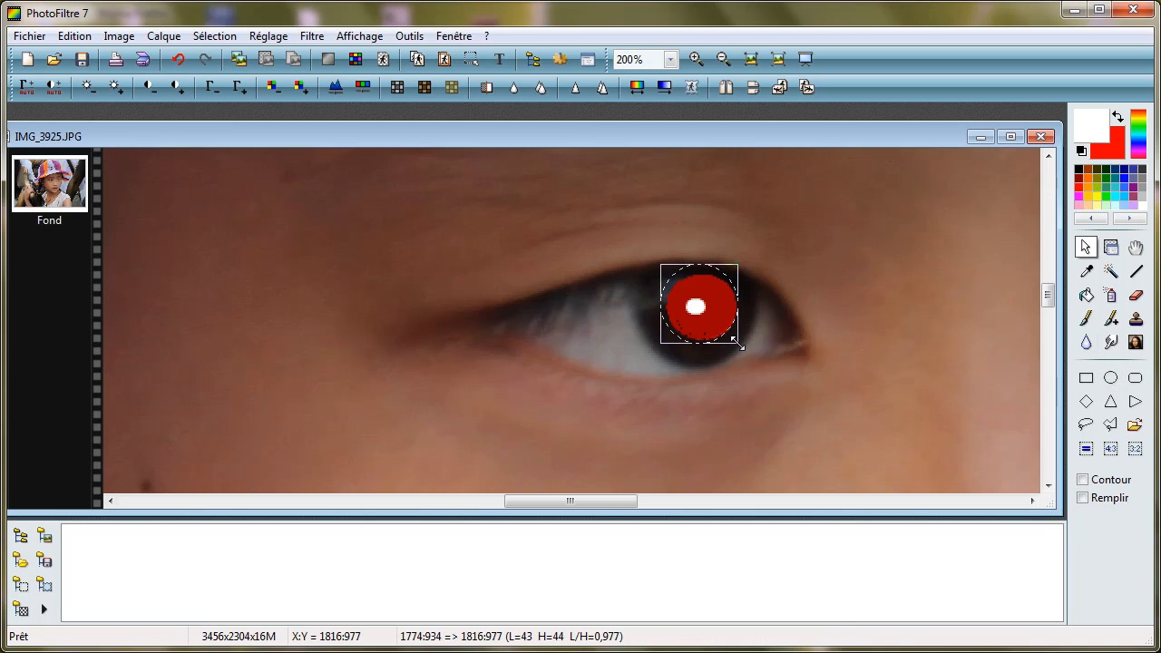
pyautogui.moveTo(662, 310); pyautogui.dragTo(671, 309)
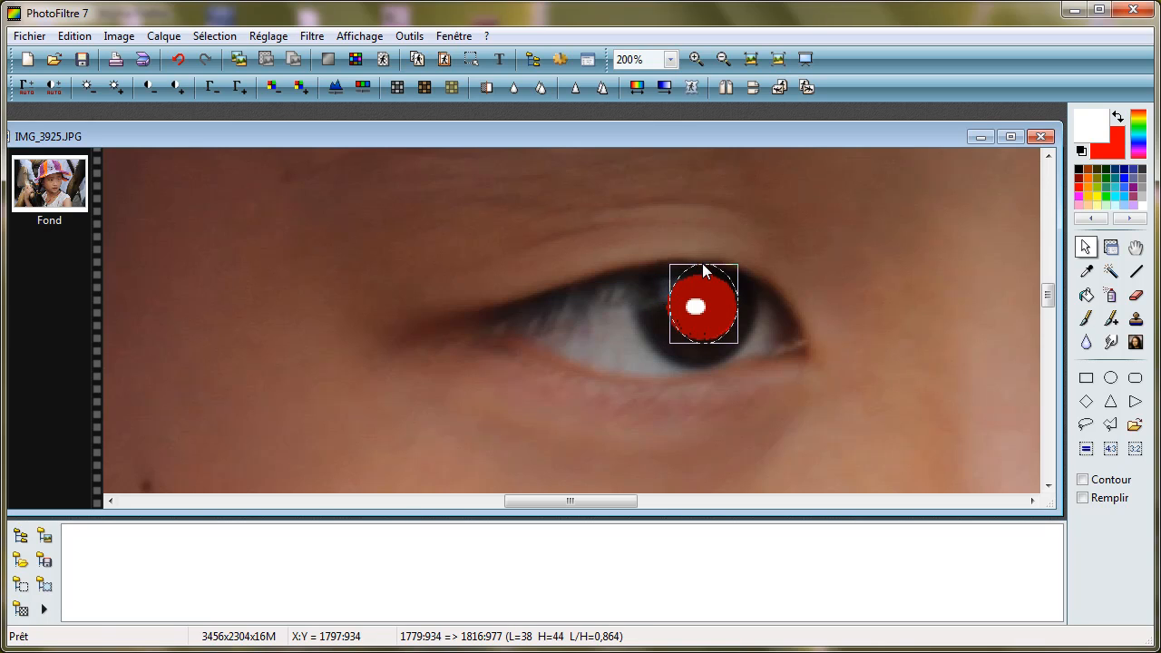
pyautogui.moveTo(704, 263); pyautogui.dragTo(705, 272)
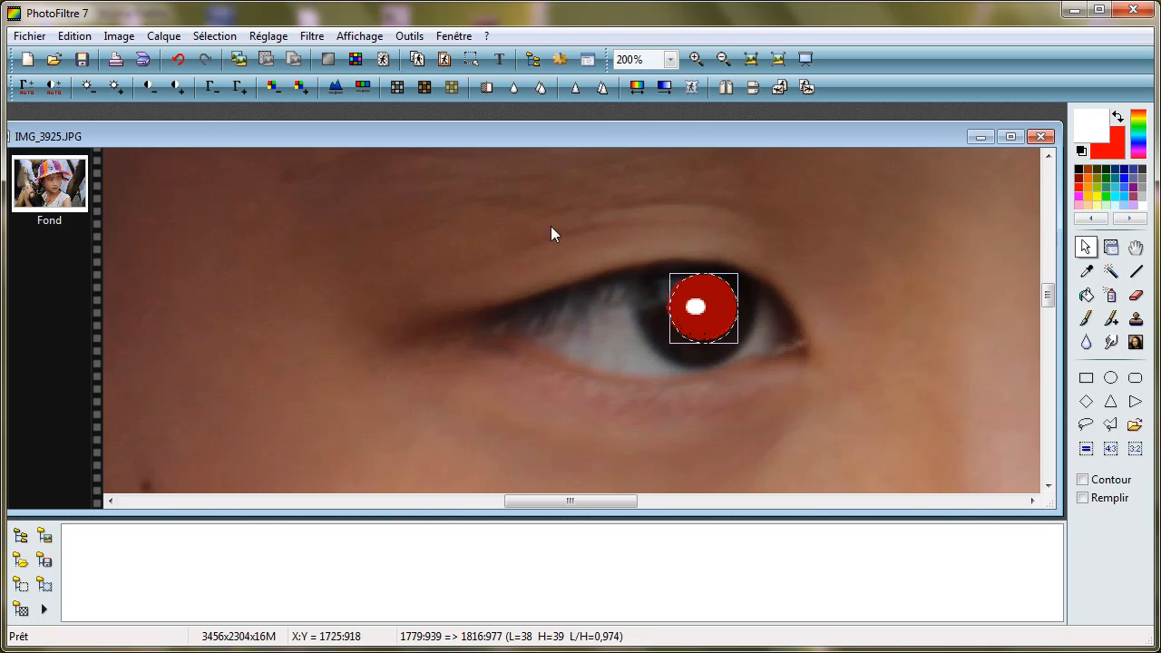
# Step: Convert the selected pupil to grayscale and hide the selection
pyautogui.click(399, 88)
pyautogui.scroll(-5, 818, 295)
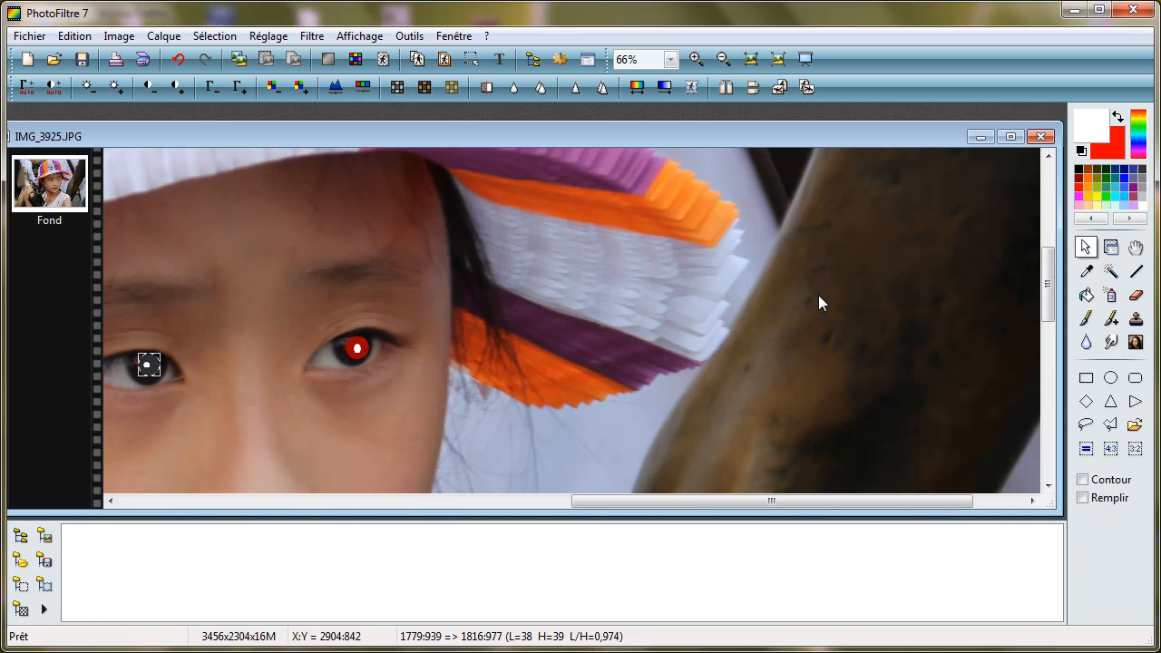
pyautogui.scroll(2, 818, 295)
pyautogui.scroll(1, 818, 295)
pyautogui.scroll(-2, 818, 295)
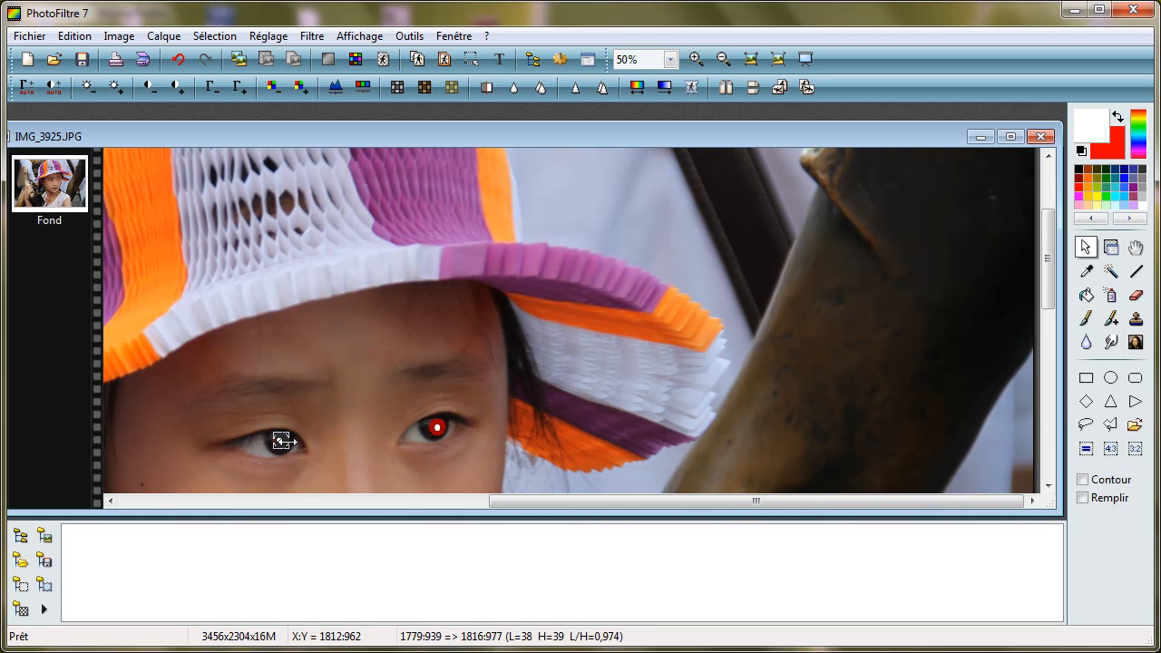
pyautogui.rightClick(281, 442)
pyautogui.click(381, 426)
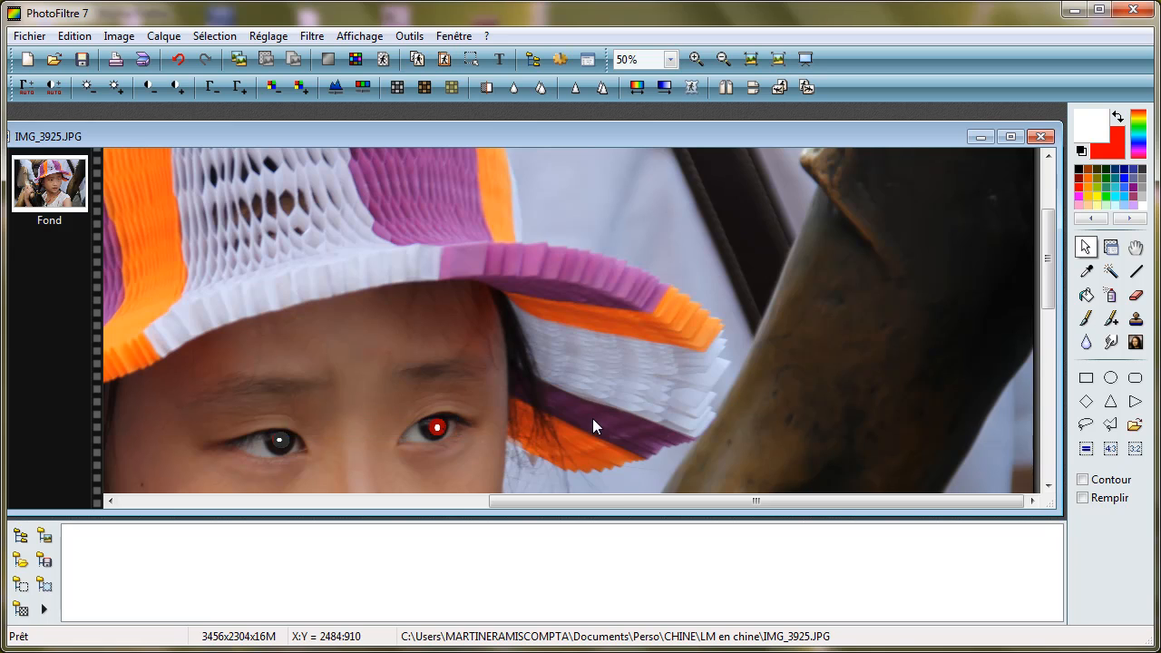
# Step: Apply a colour balance to the selected red pupil with the Cyan–Rouge value set to -81%
pyautogui.scroll(-1, 593, 419)
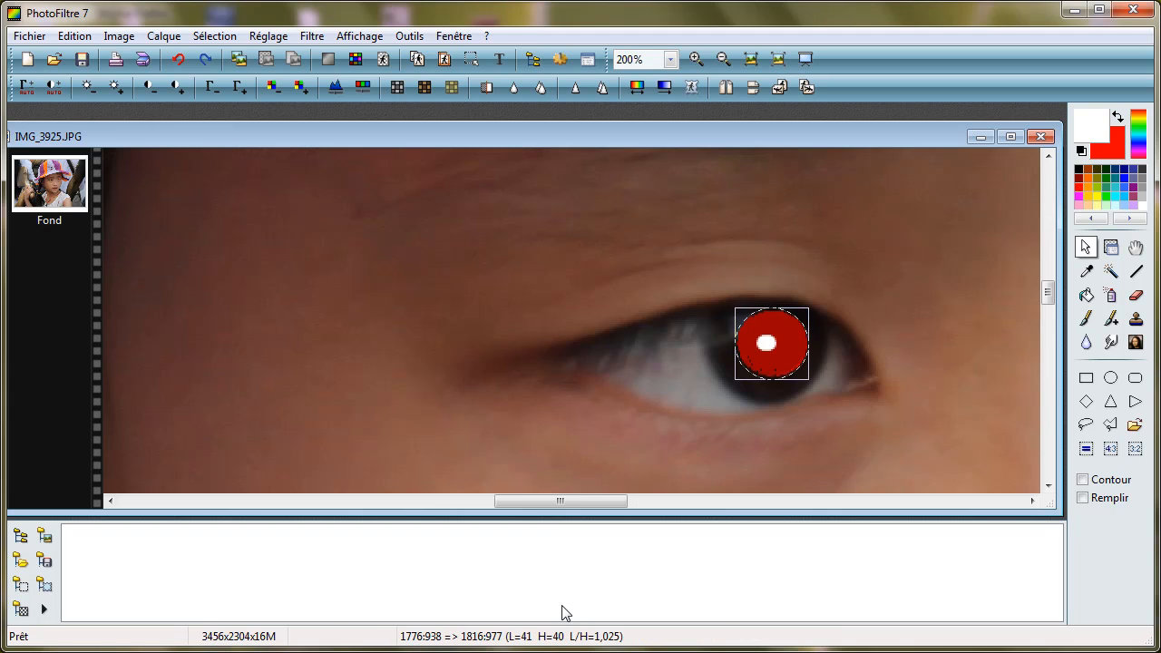
pyautogui.click(262, 36)
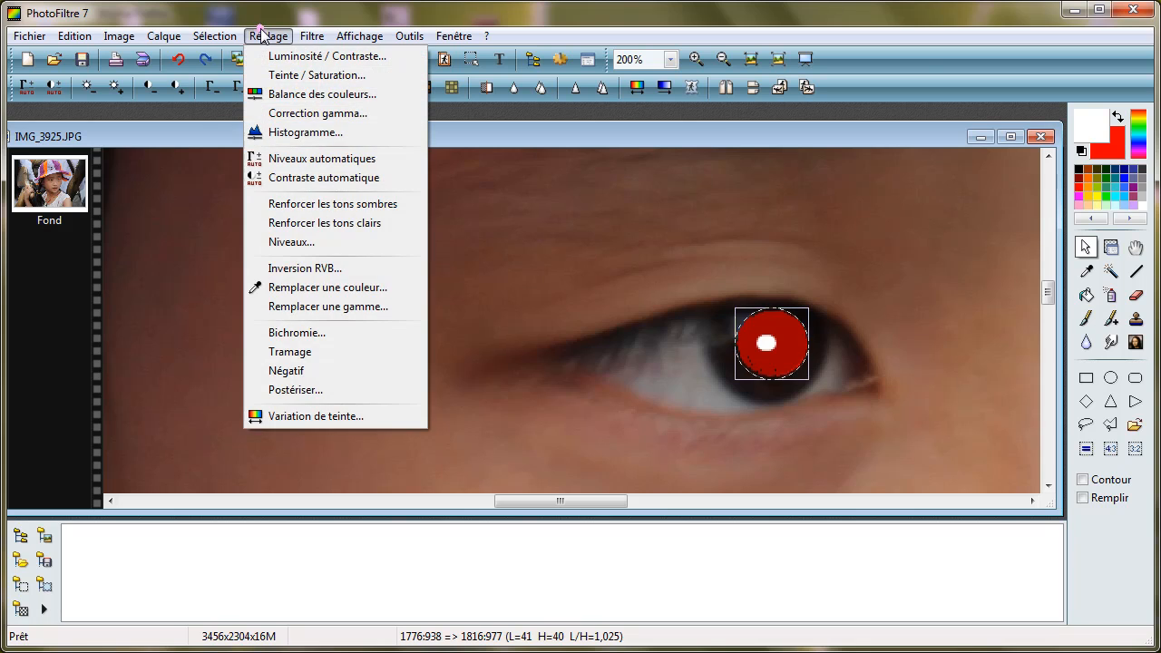
pyautogui.click(329, 94)
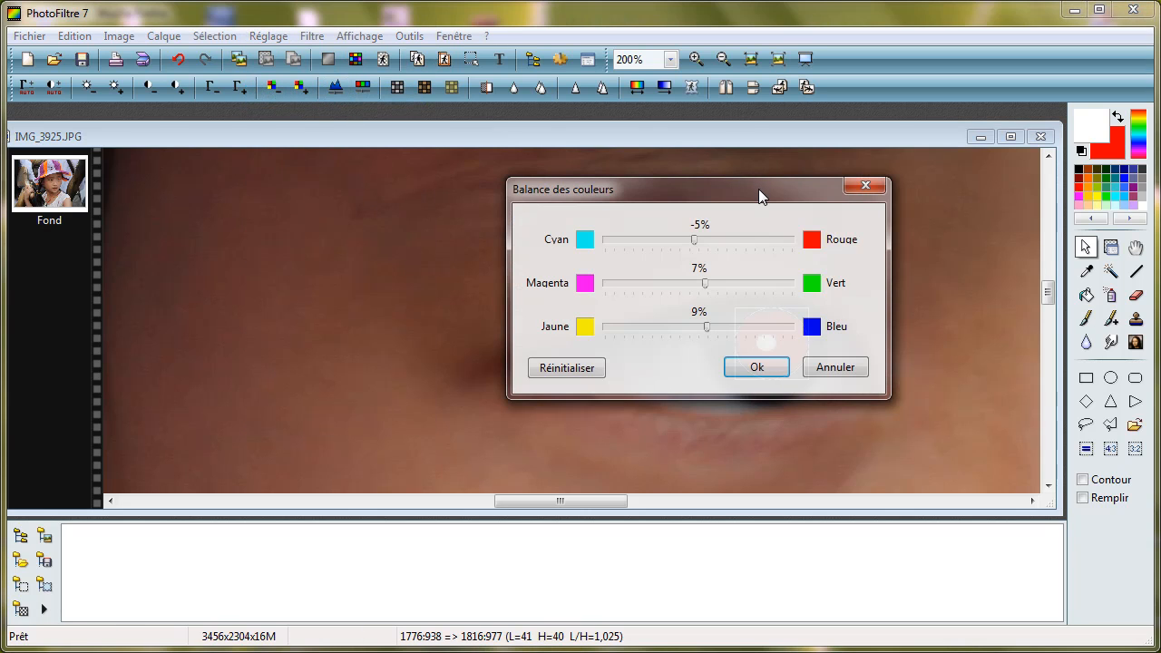
pyautogui.moveTo(759, 188); pyautogui.dragTo(549, 202)
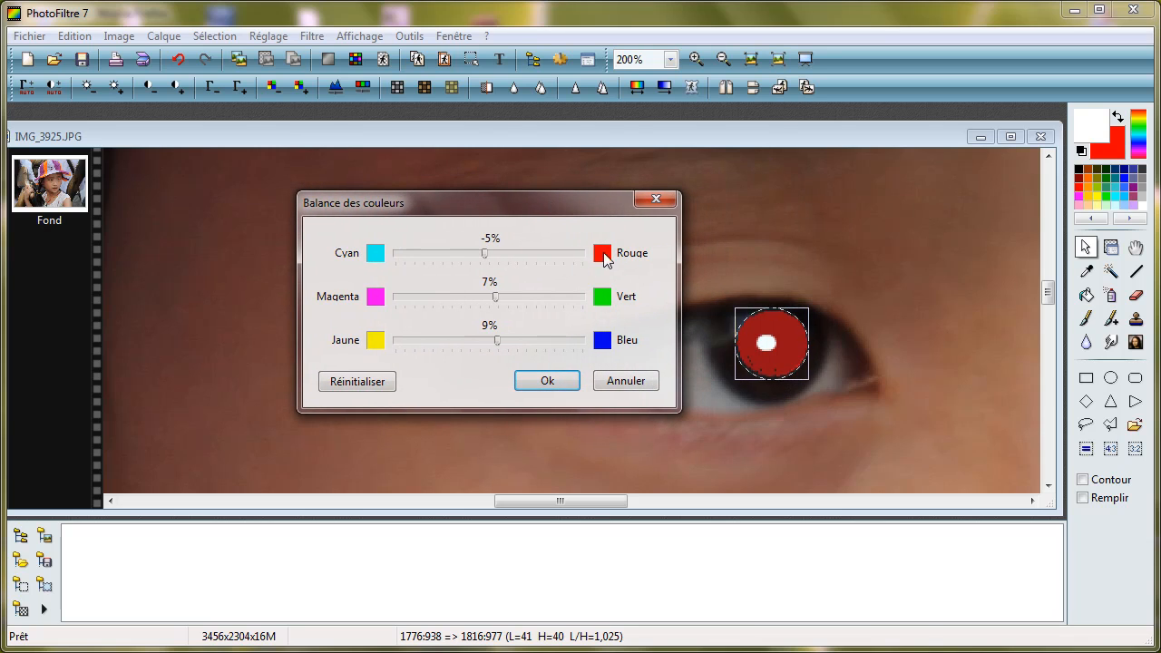
pyautogui.moveTo(481, 257); pyautogui.dragTo(412, 259)
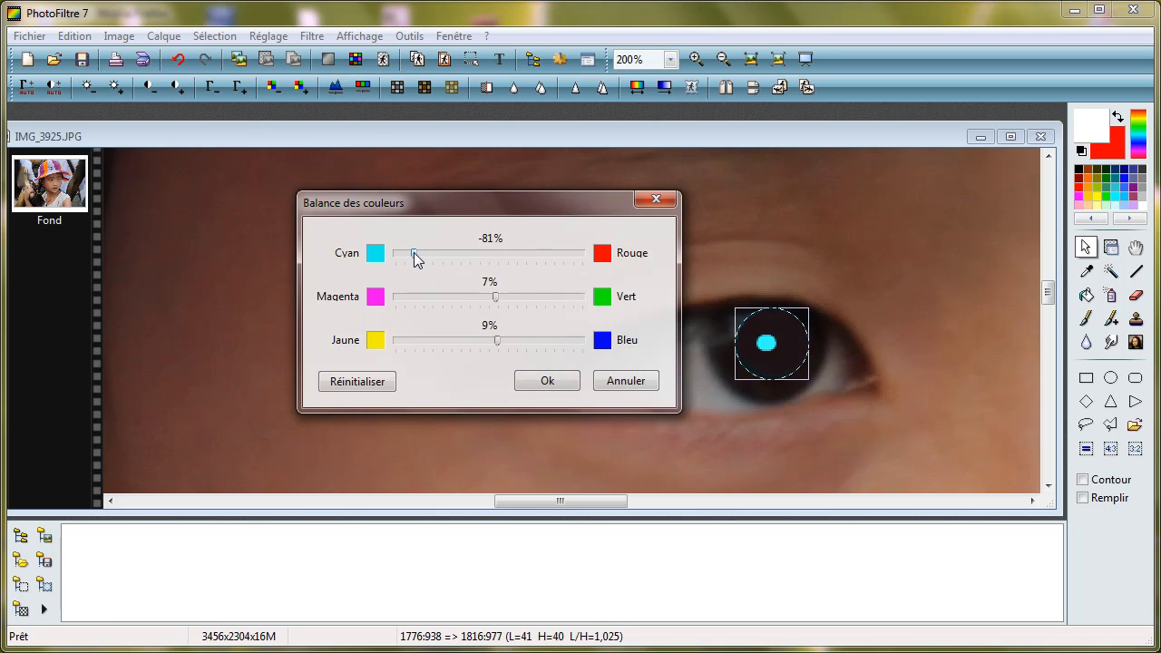
pyautogui.click(548, 382)
pyautogui.scroll(-3, 730, 400)
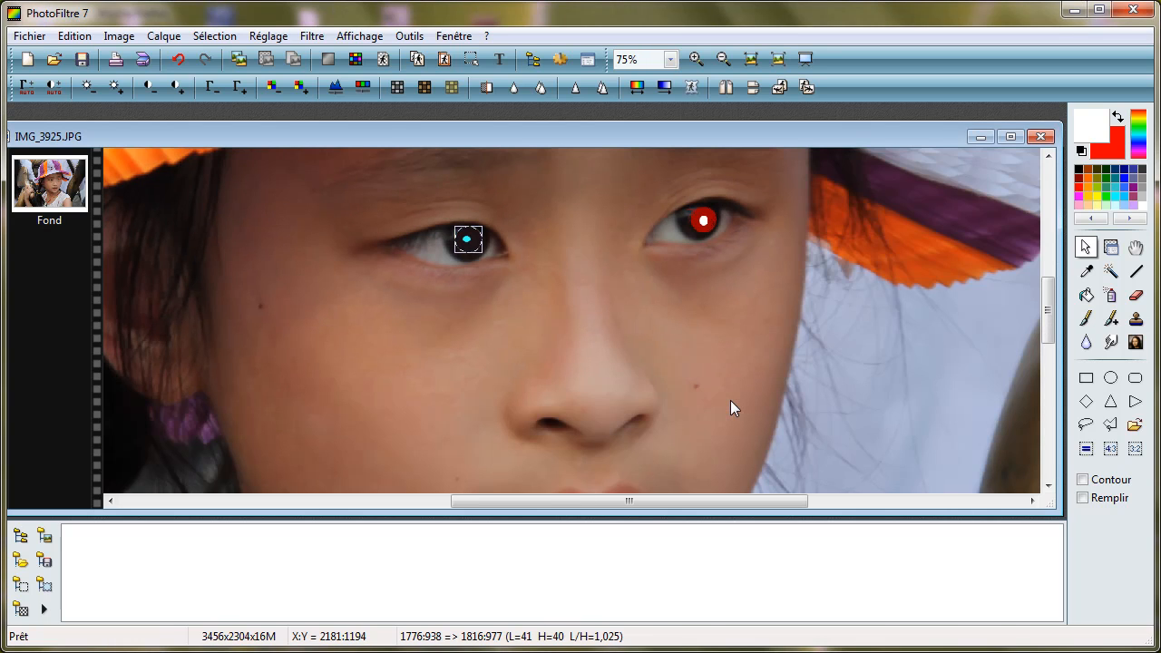
# Step: Hide the selection around the corrected pupil
pyautogui.rightClick(455, 227)
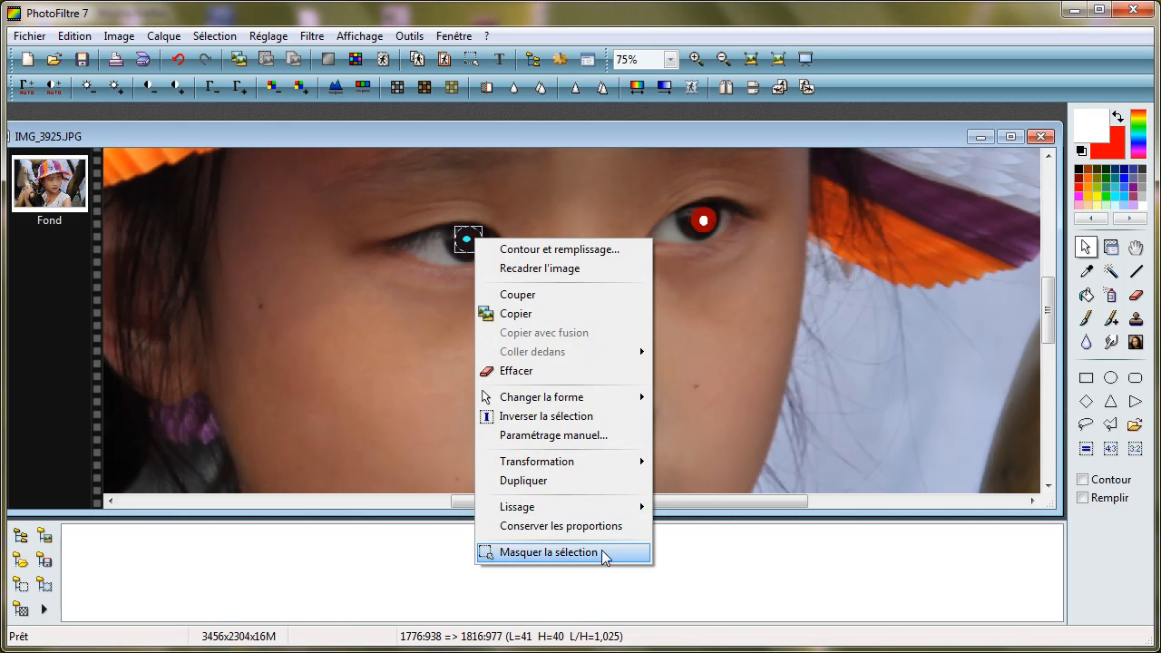
pyautogui.click(494, 550)
pyautogui.scroll(-1, 916, 497)
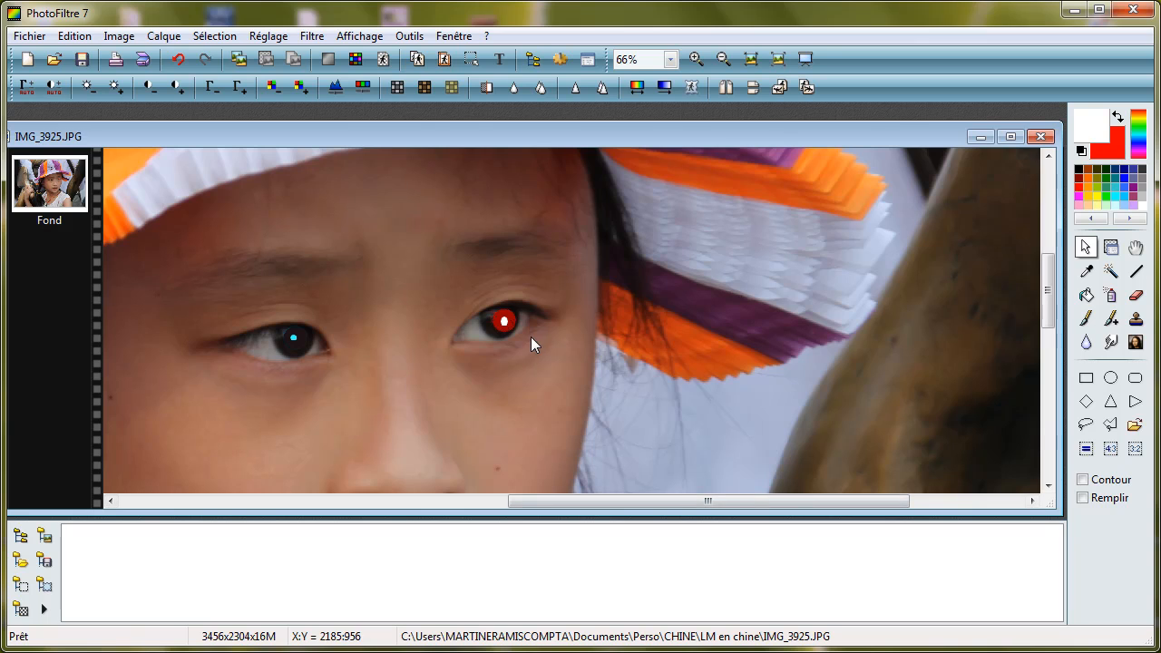
pyautogui.scroll(-3, 791, 343)
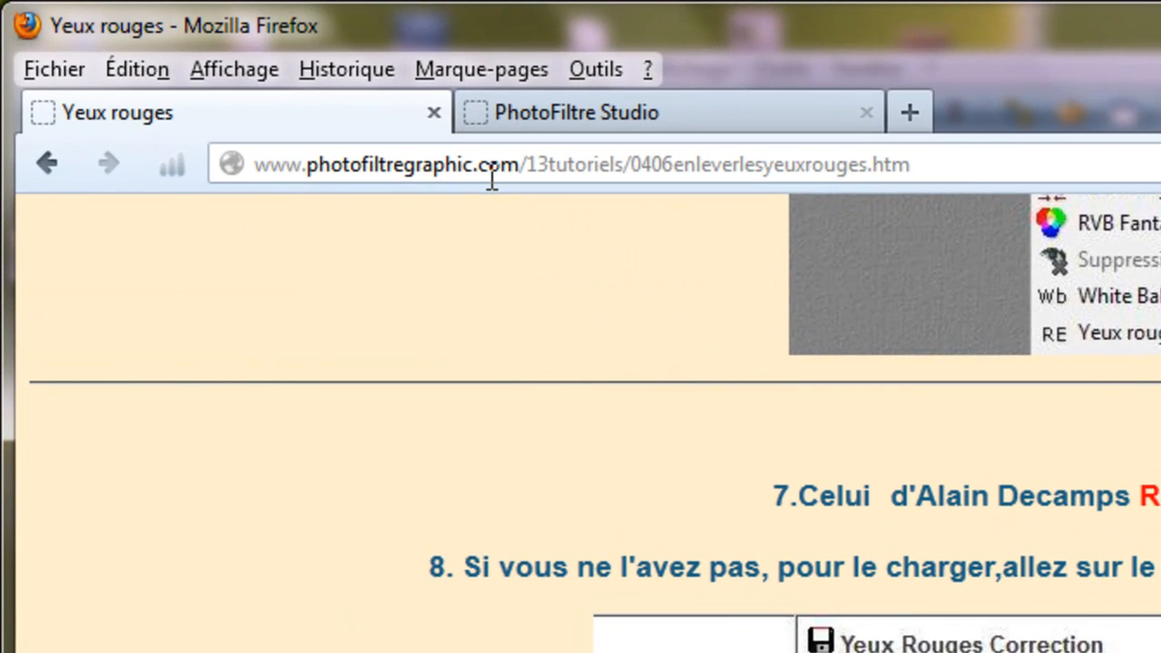
# Step: Examine the "Enlever les yeux rouges" tutorial page in Firefox for the red-eye plugins and their installation instructions
pyautogui.scroll(10, 994, 437)
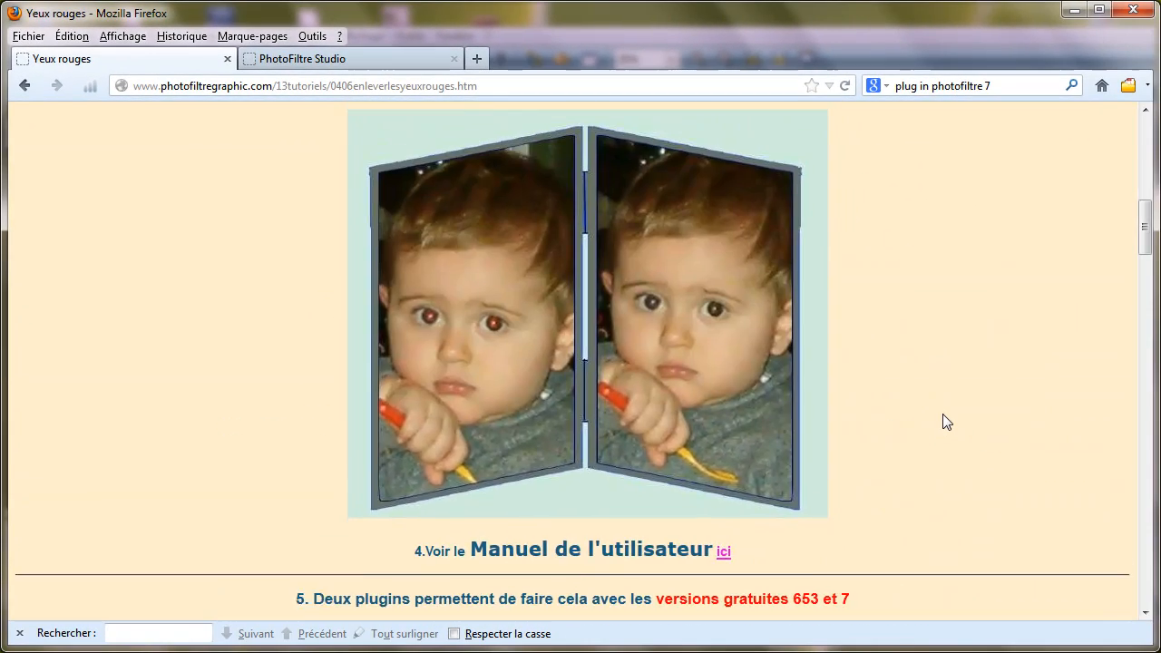
pyautogui.scroll(5, 943, 413)
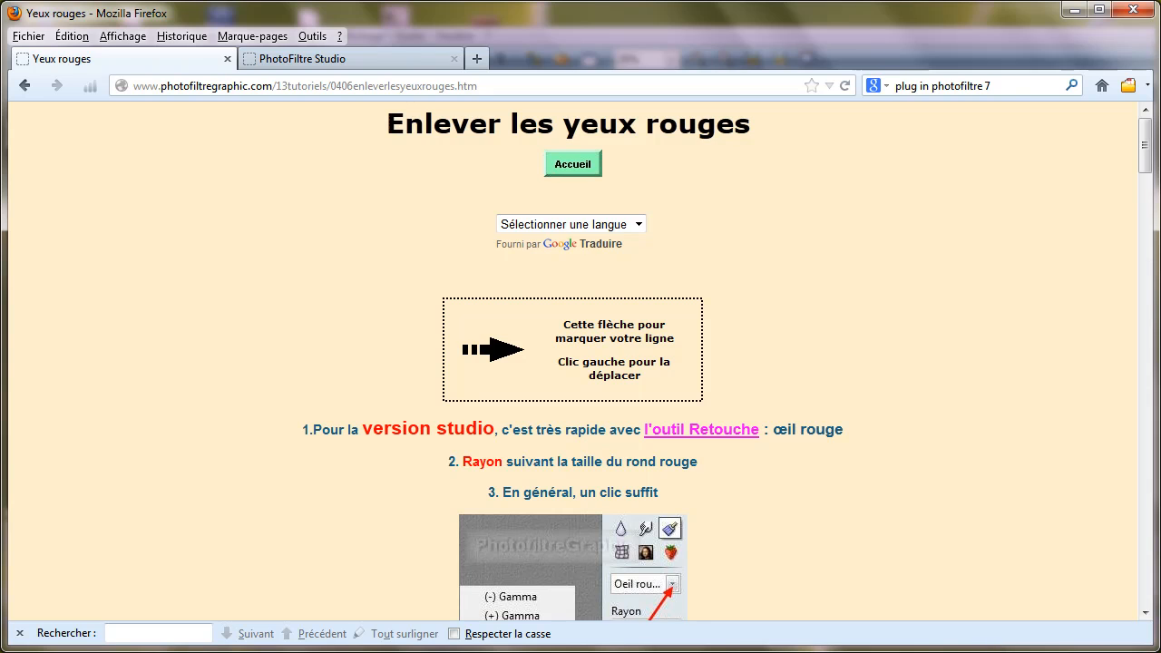
pyautogui.scroll(-3, 954, 526)
pyautogui.scroll(-10, 954, 526)
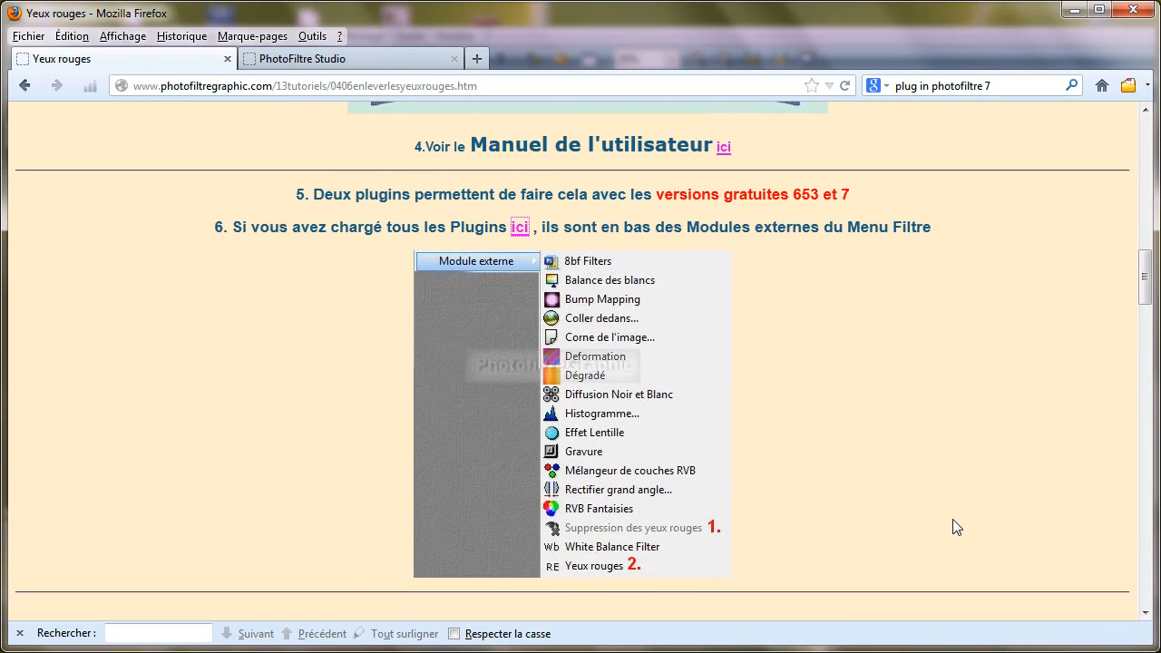
pyautogui.scroll(-10, 957, 527)
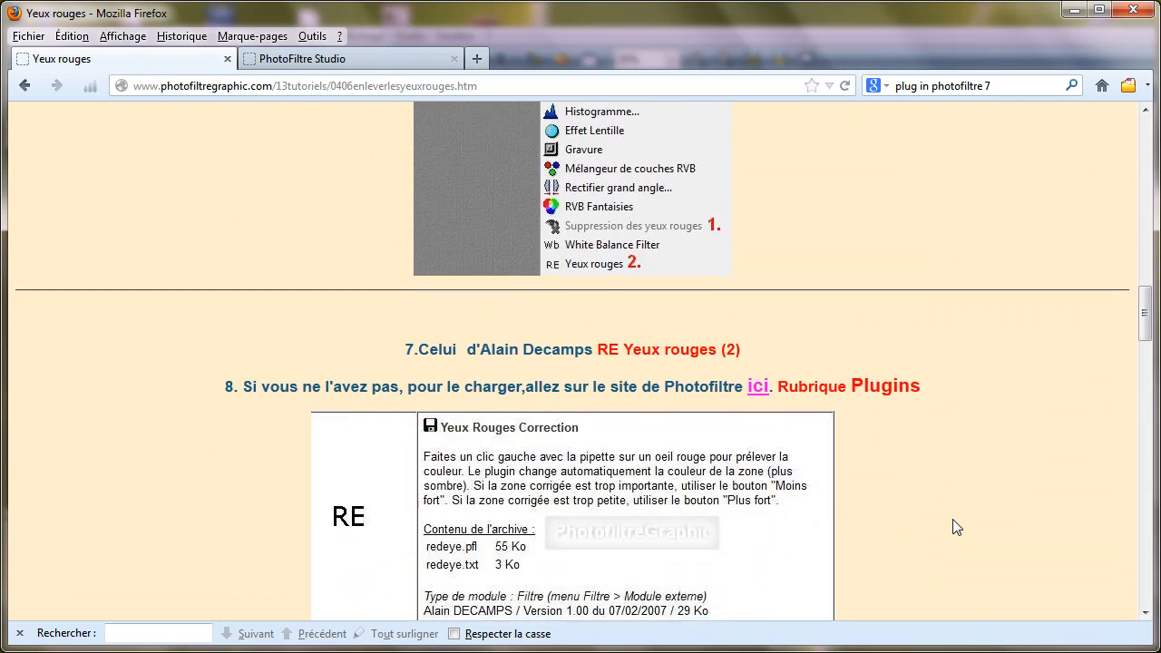
pyautogui.scroll(-2, 958, 527)
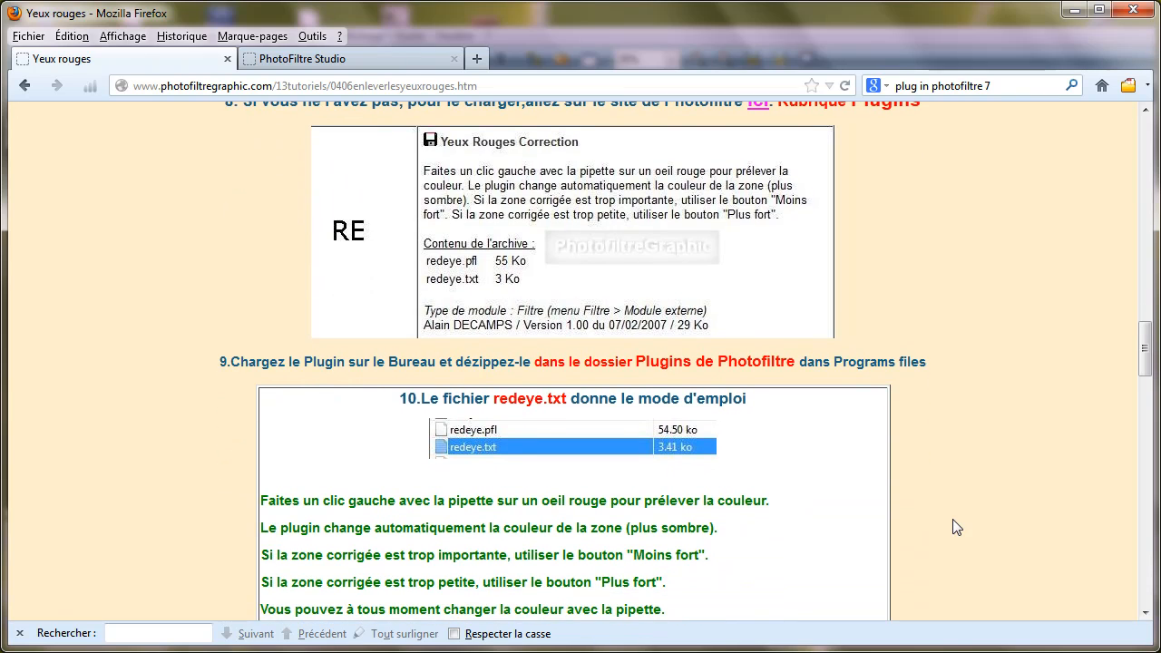
pyautogui.scroll(2, 948, 528)
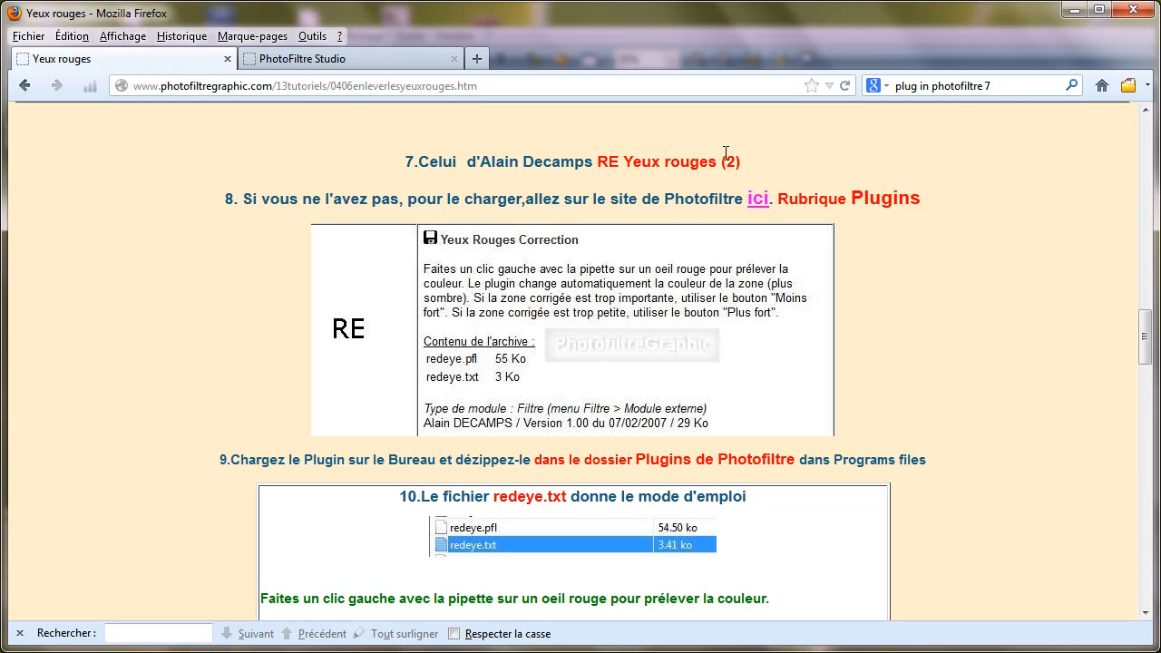
# Step: Open the PhotoFiltre plugins page linked in the tutorial and download the "Suppression des yeux rouges" plugin as redeyes.zip
pyautogui.click(759, 200)
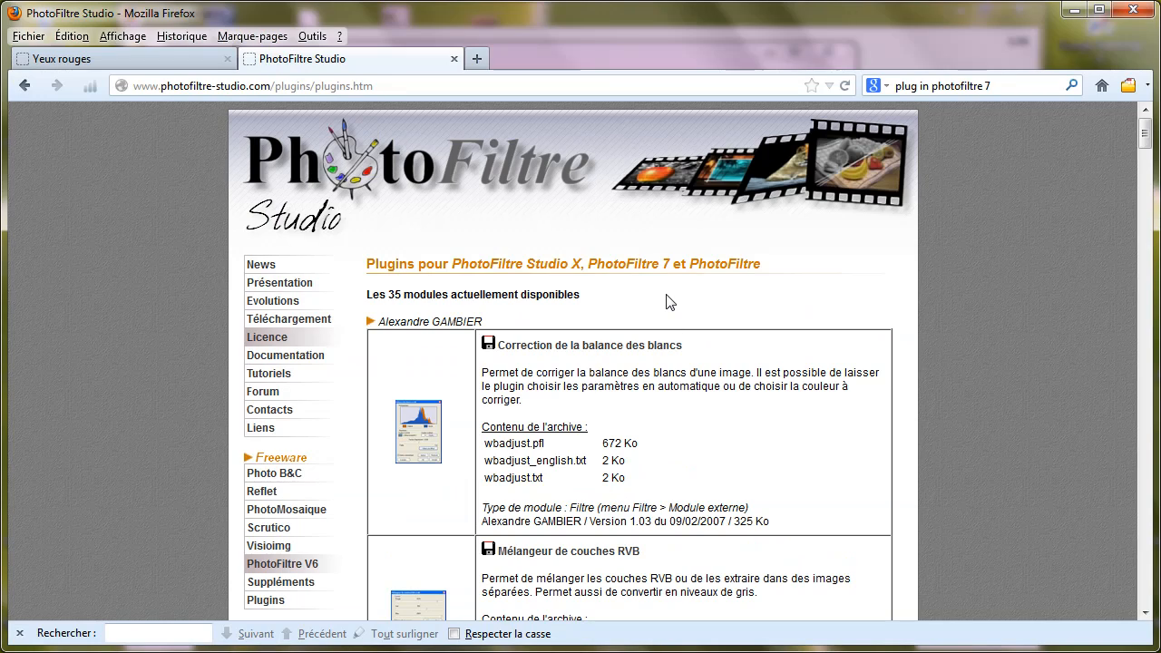
pyautogui.scroll(-8, 669, 302)
pyautogui.click(553, 137)
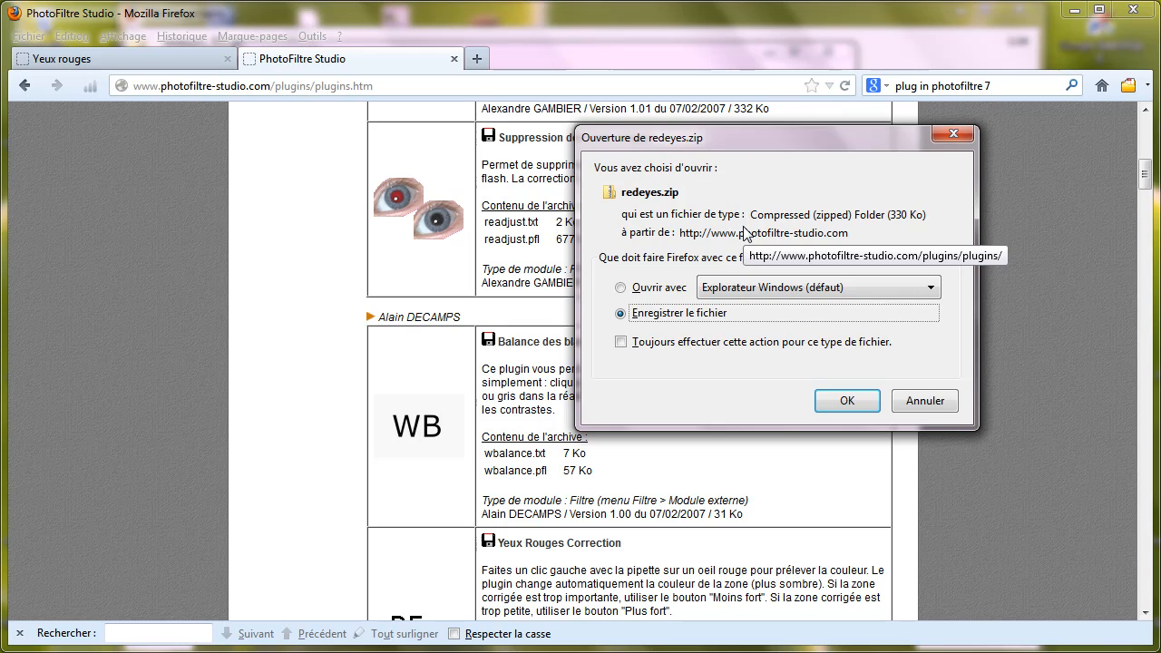
pyautogui.click(847, 401)
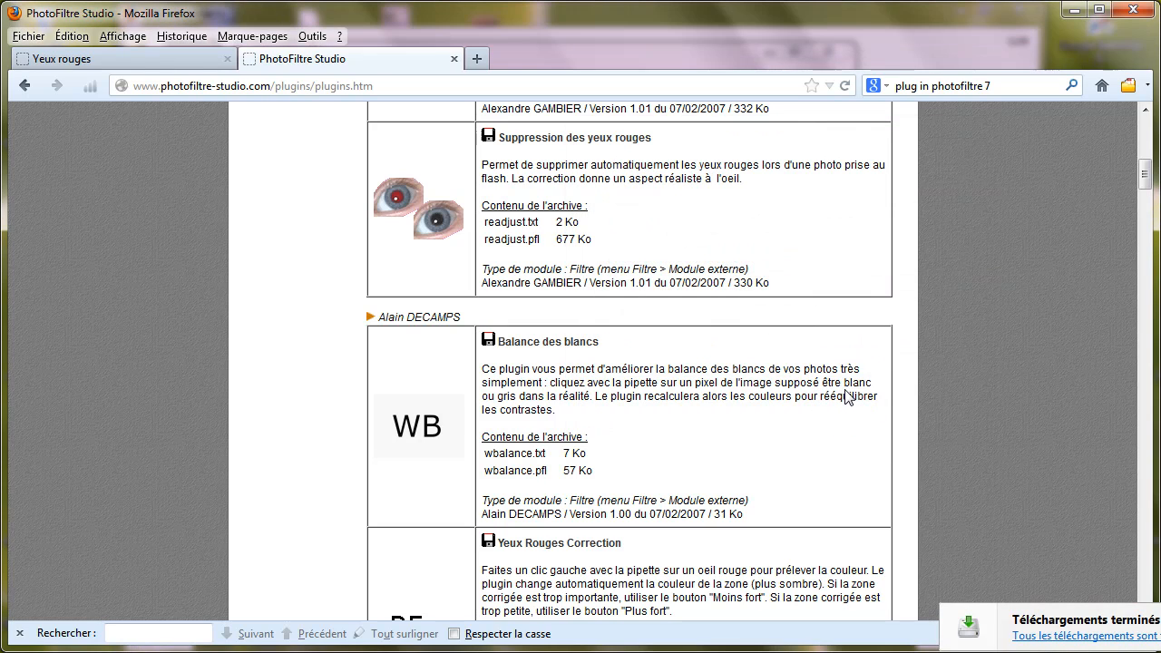
# Step: Open the browser's download list and show redeyes.zip in its containing folder
pyautogui.click(312, 36)
pyautogui.click(363, 57)
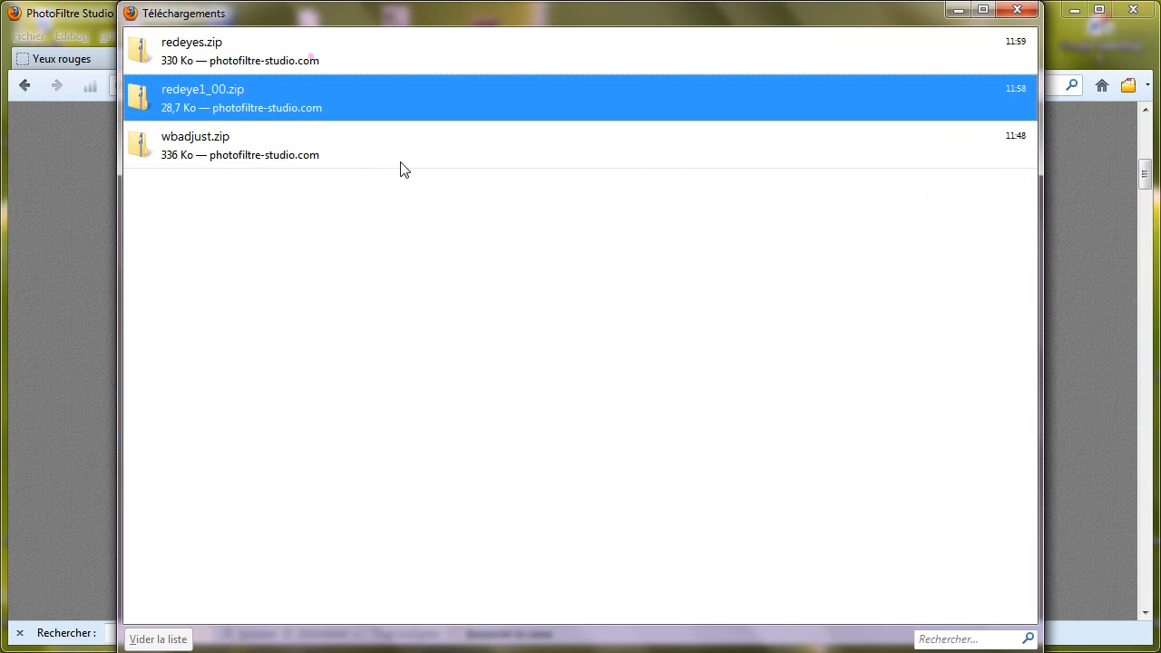
pyautogui.click(234, 54)
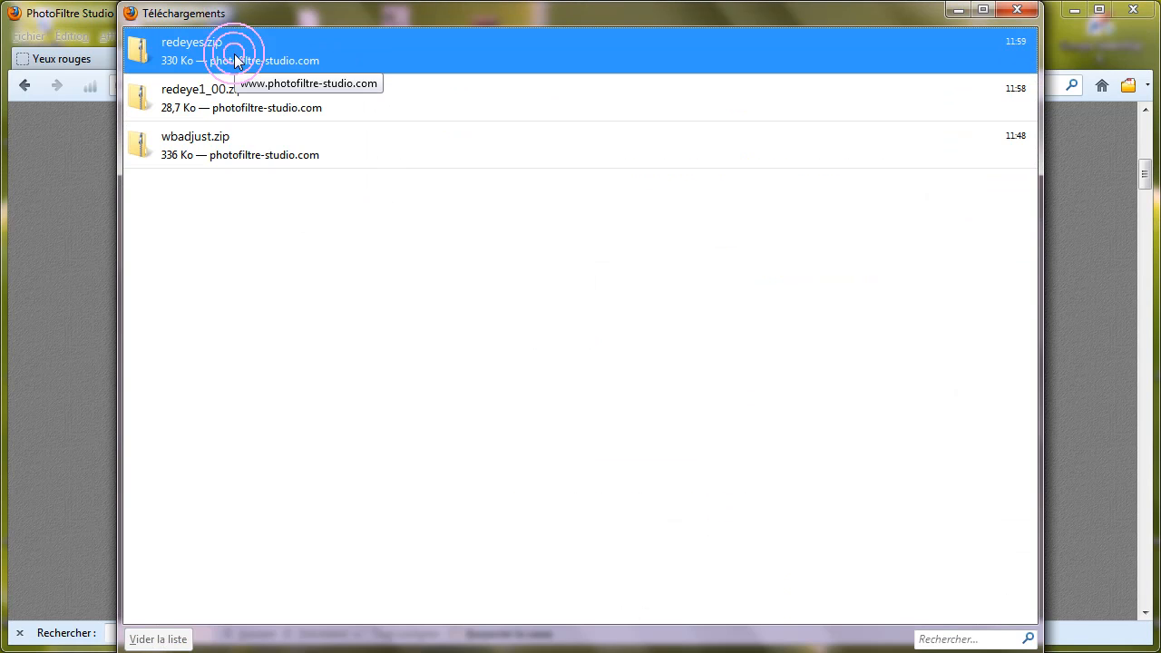
pyautogui.rightClick(234, 53)
pyautogui.click(329, 88)
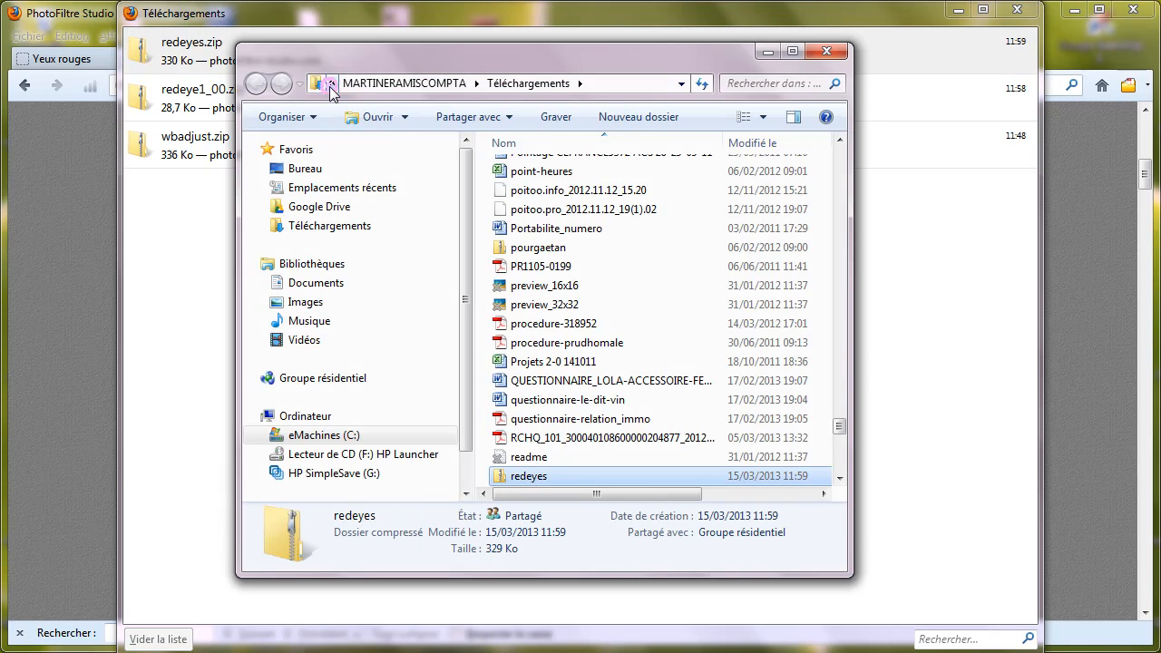
# Step: Start extracting redeyes.zip and set the destination folder to C:\Program Files (x86)\PhotoFiltre 7\Plugins
pyautogui.rightClick(533, 483)
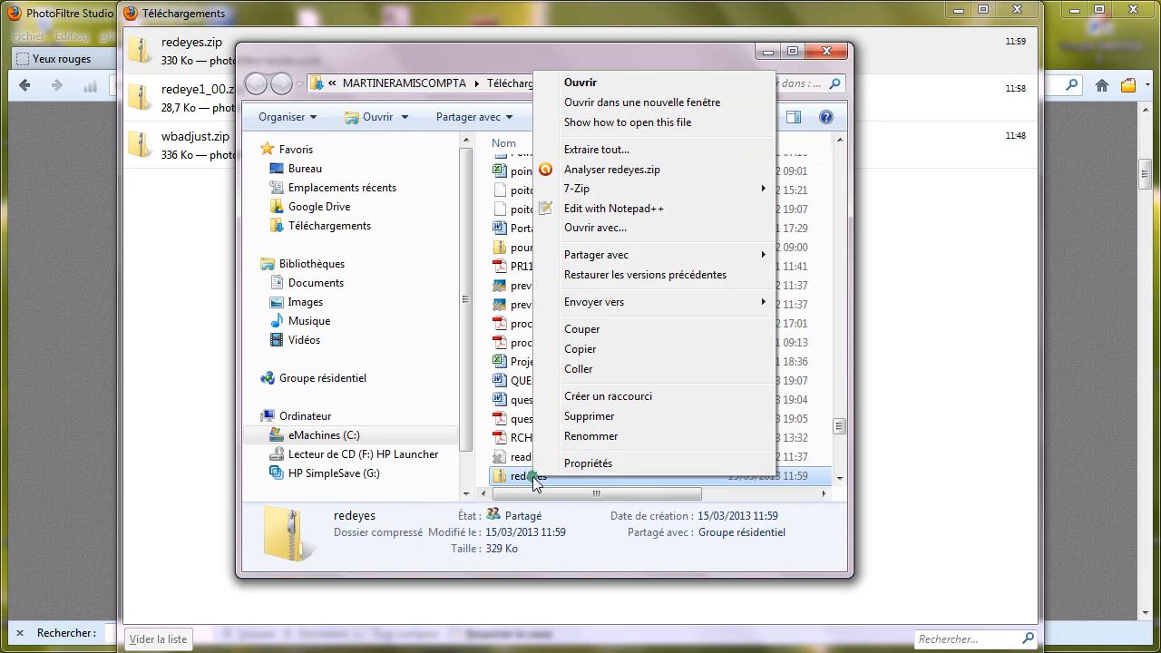
pyautogui.click(617, 153)
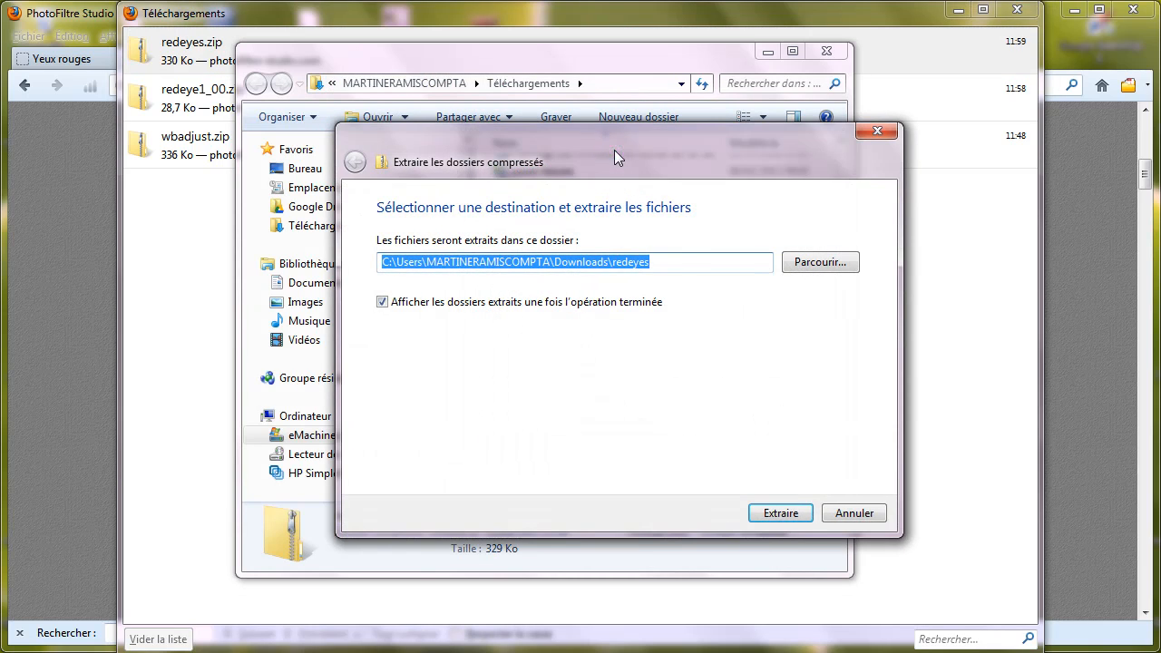
pyautogui.click(825, 264)
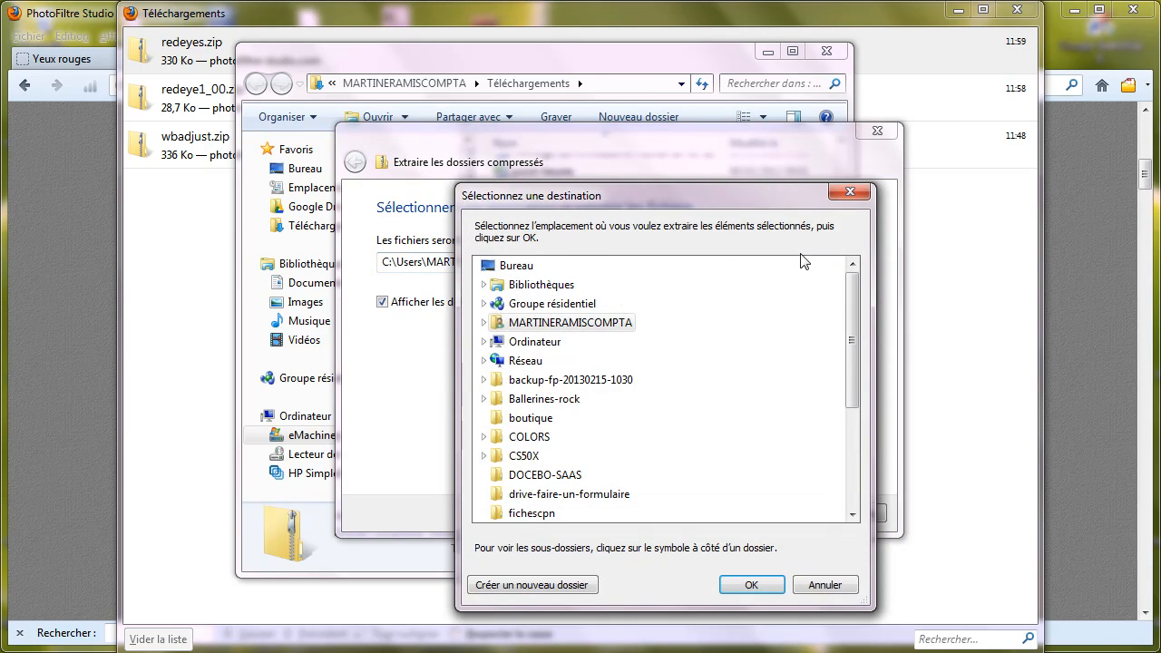
pyautogui.click(516, 338)
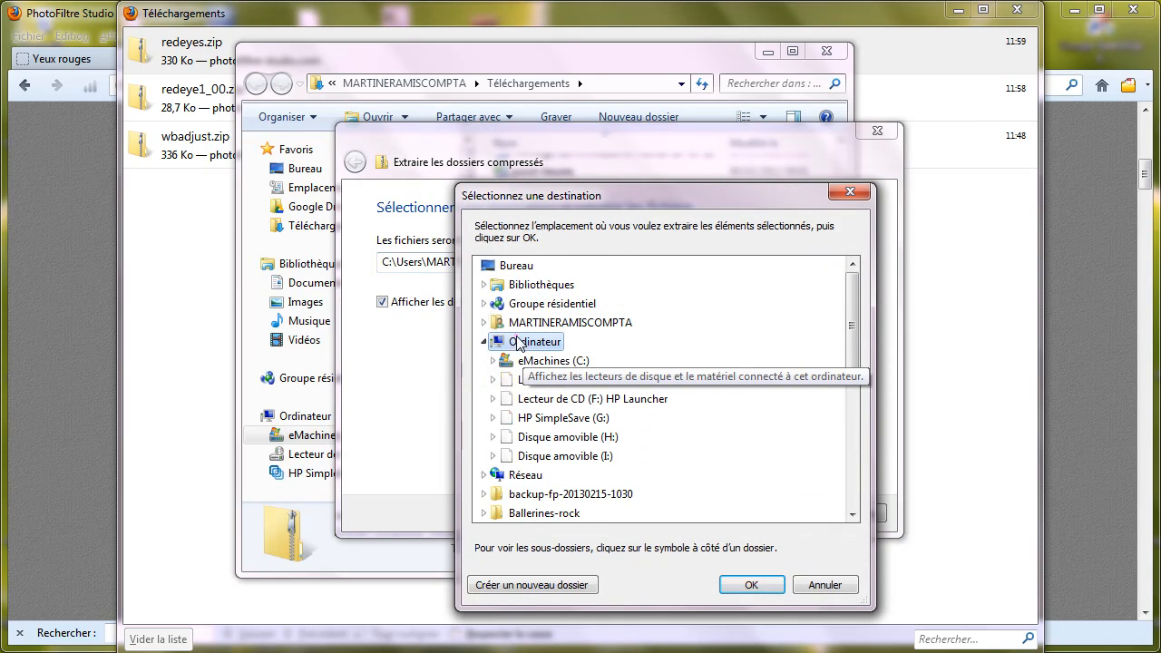
pyautogui.click(555, 361)
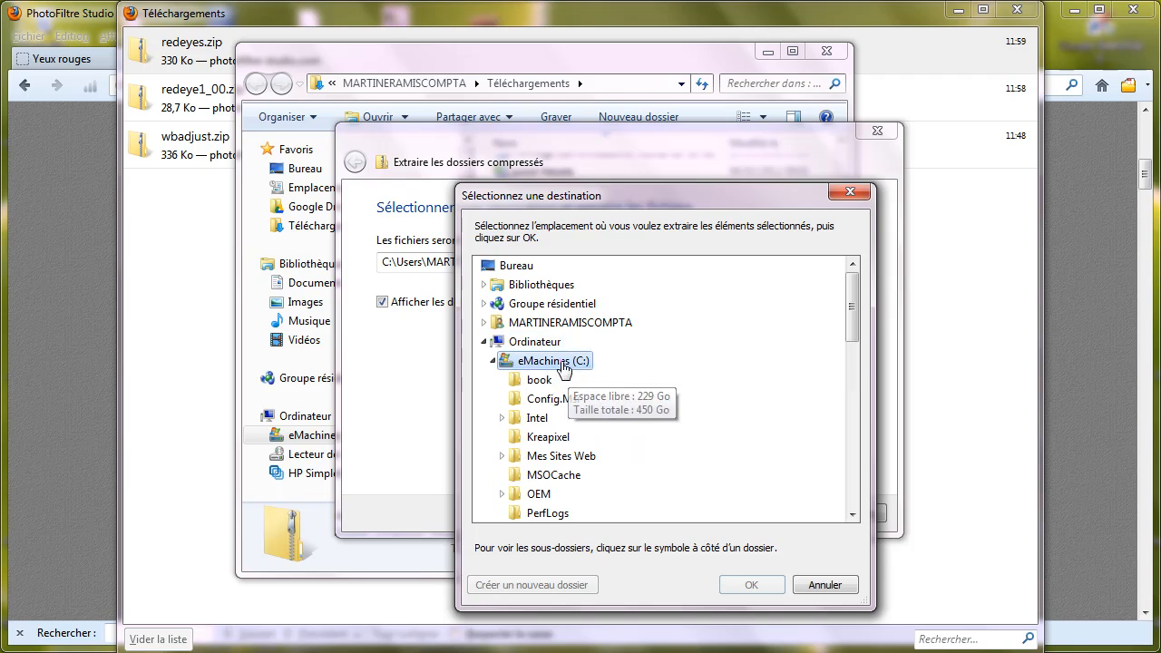
pyautogui.scroll(-2, 695, 366)
pyautogui.click(604, 437)
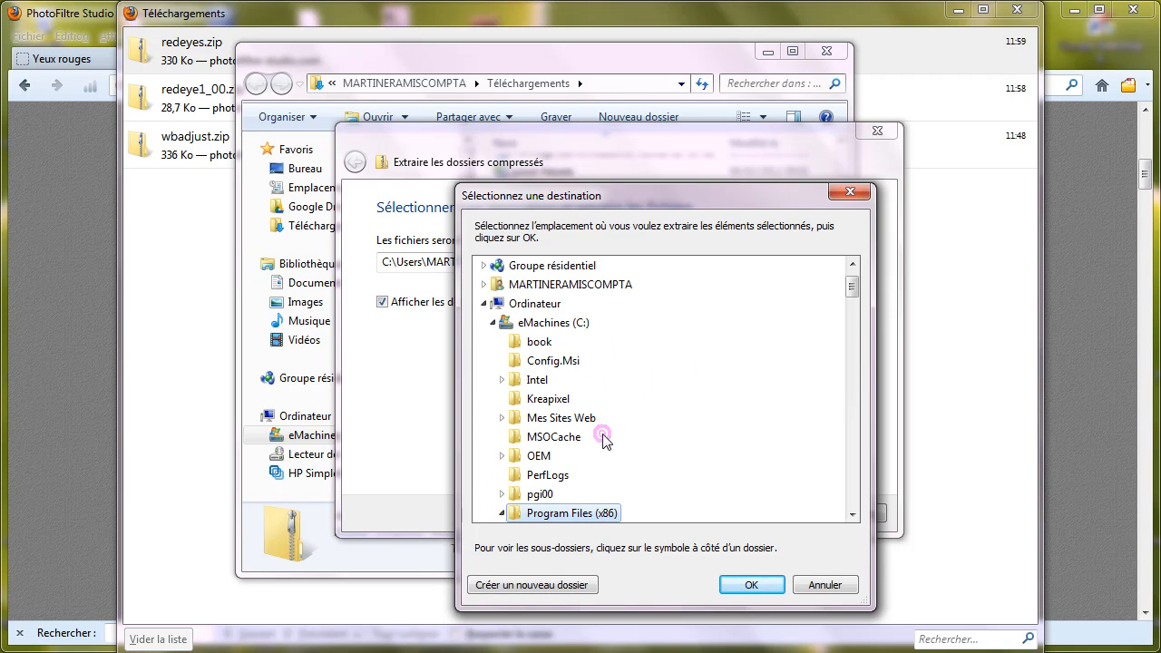
pyautogui.scroll(-2, 853, 308)
pyautogui.scroll(-3, 711, 290)
pyautogui.scroll(1, 705, 345)
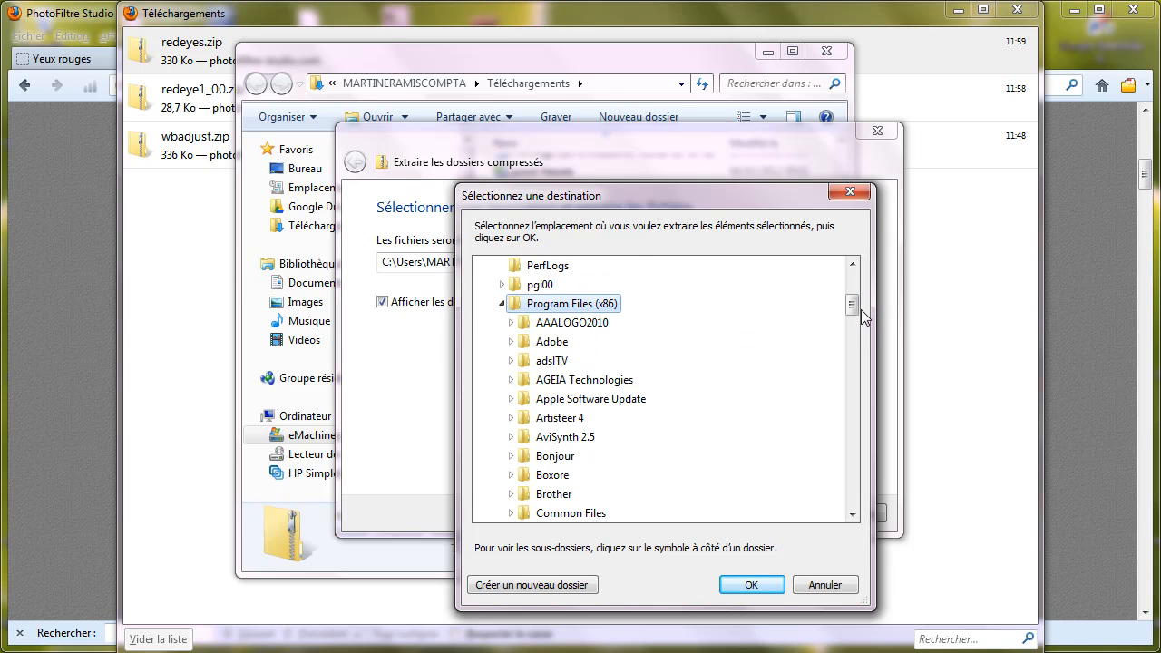
pyautogui.moveTo(853, 306); pyautogui.dragTo(852, 397)
pyautogui.click(581, 363)
pyautogui.click(569, 347)
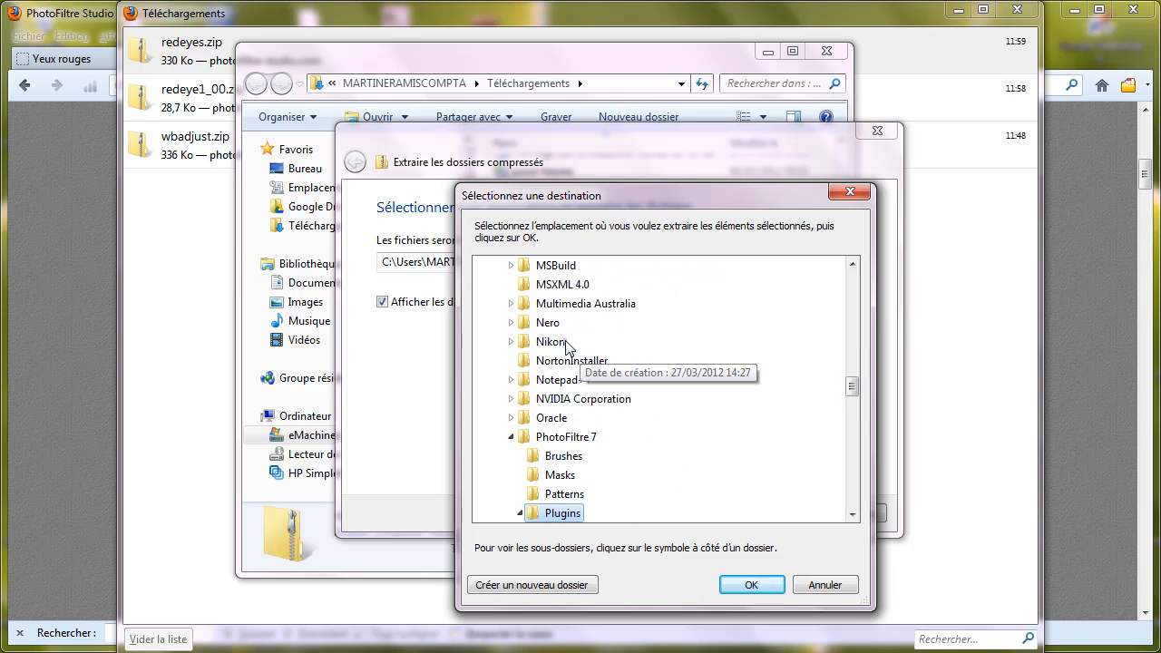
pyautogui.click(753, 585)
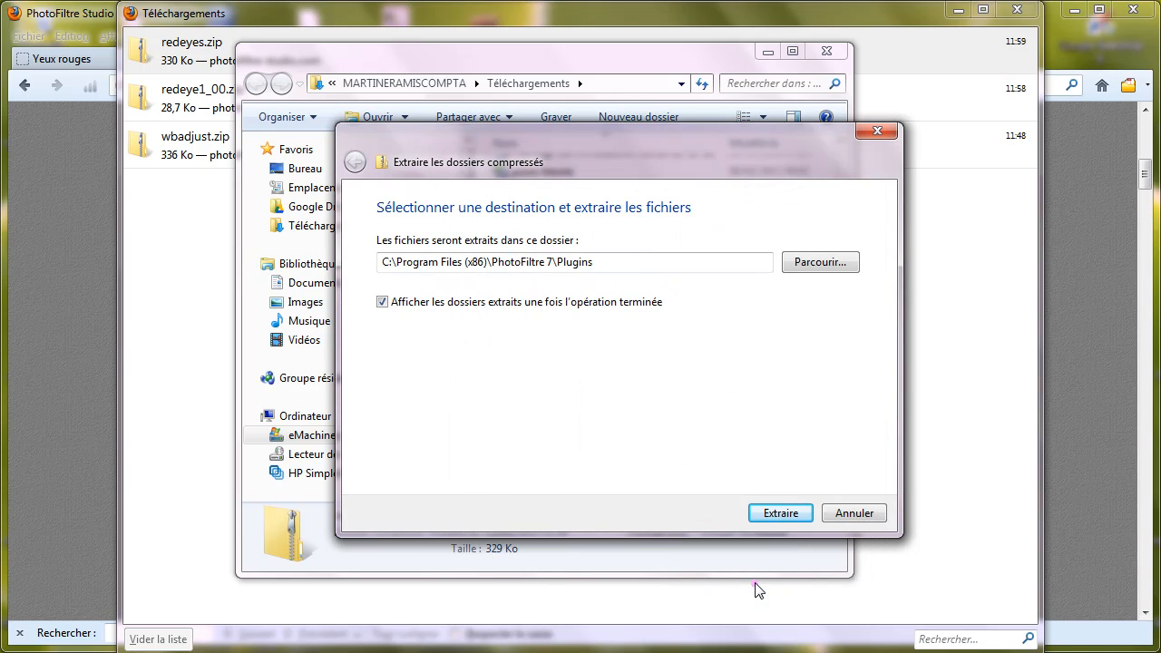
# Step: Extract the archive with administrator rights, then check the contents of the redeyes folder in Plugins and close the folder window
pyautogui.click(773, 518)
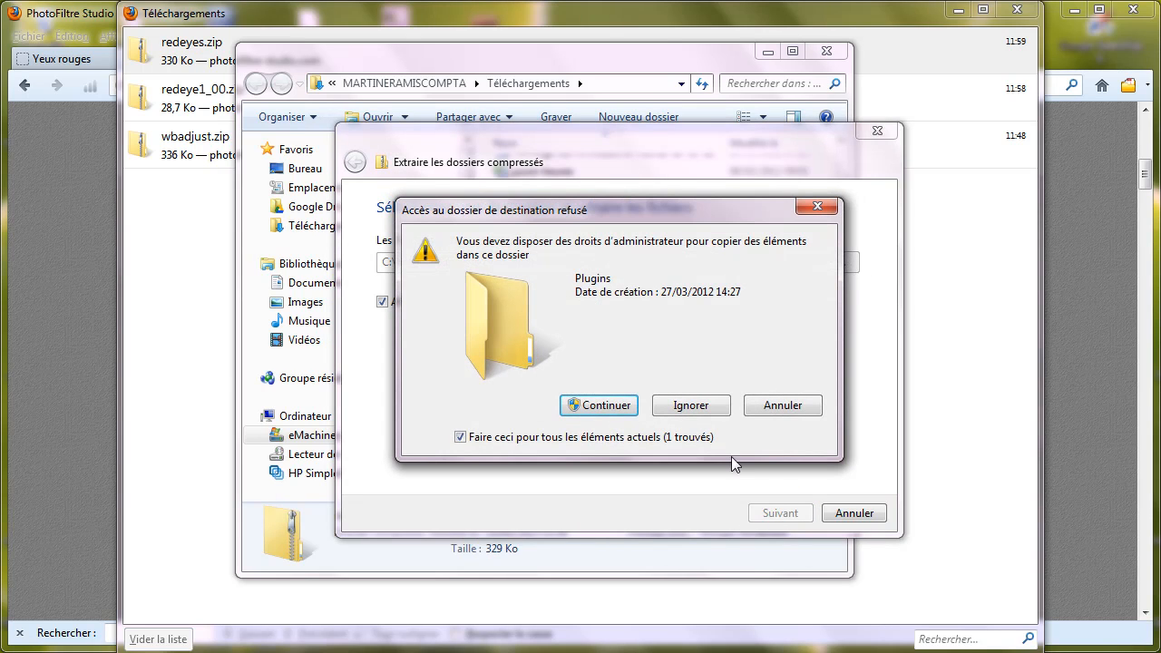
pyautogui.click(619, 417)
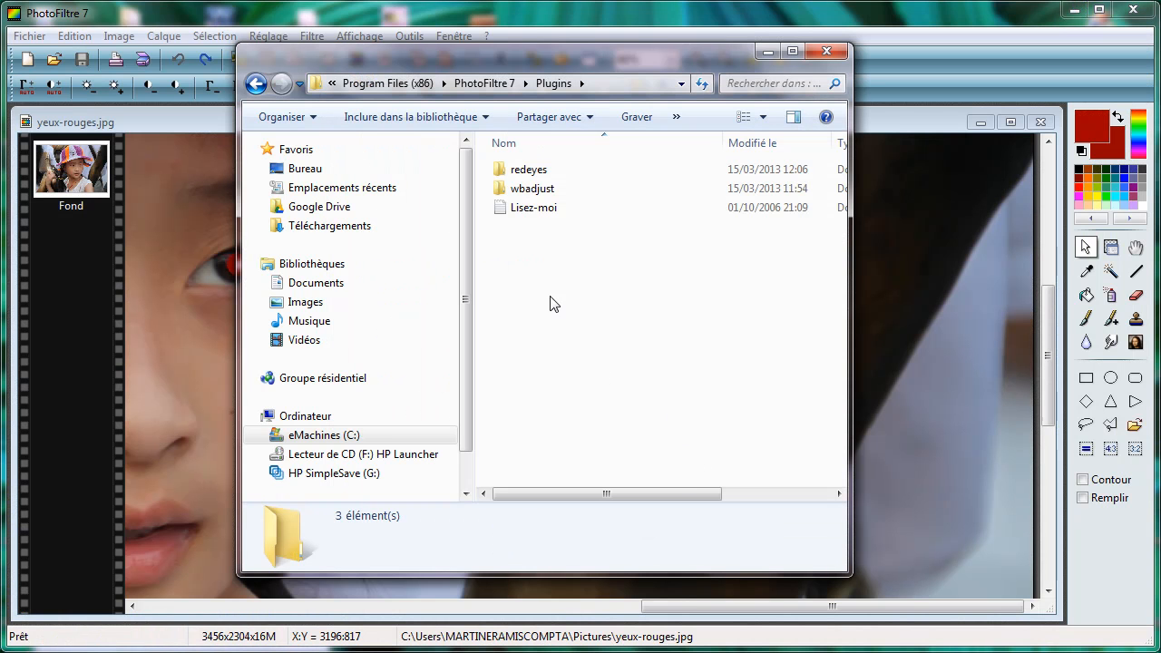
pyautogui.doubleClick(537, 175)
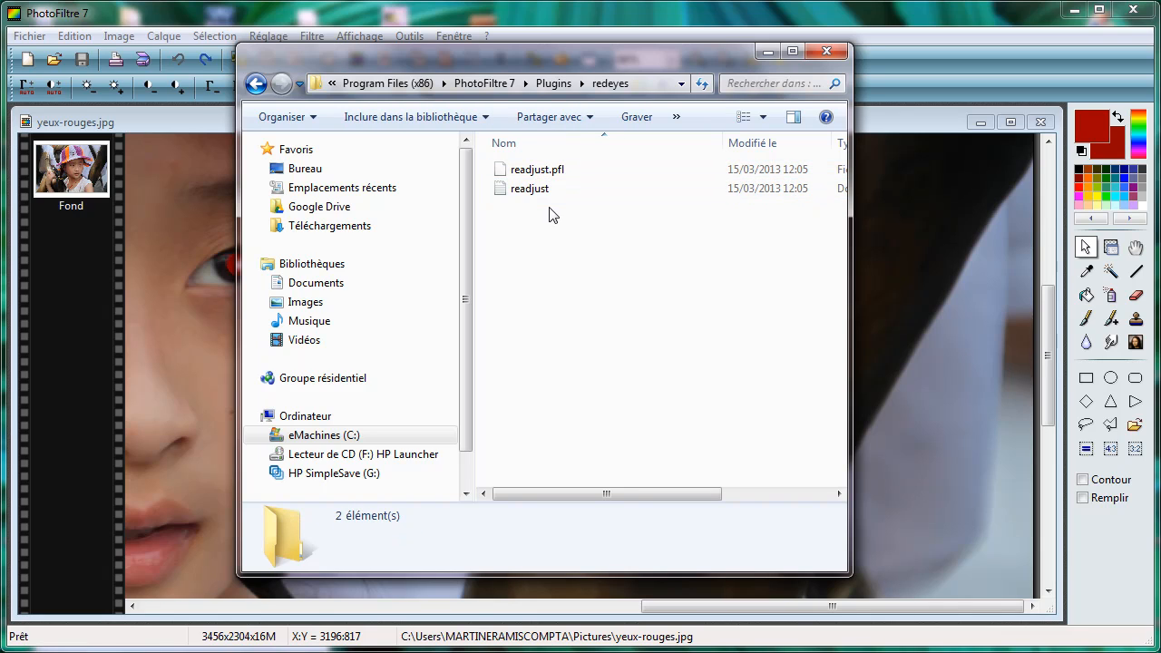
pyautogui.click(827, 54)
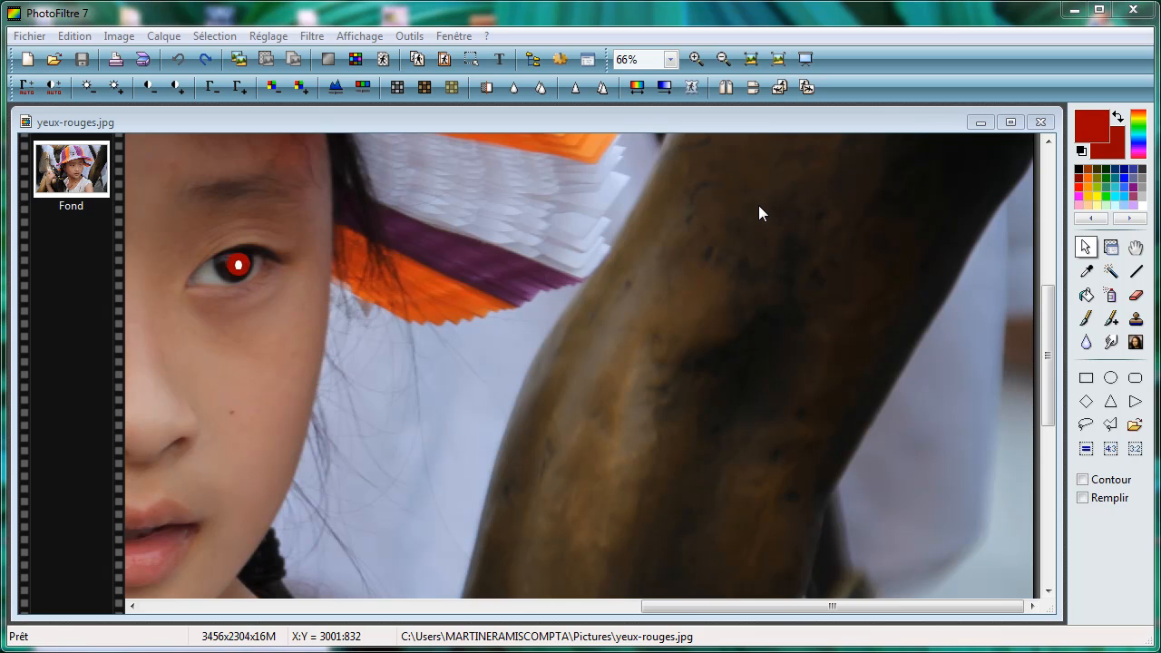
# Step: Check the availability of "Suppression des yeux rouges" among PhotoFiltre 7's external modules and inspect the colour mode of yeux-rouges.jpg
pyautogui.click(313, 36)
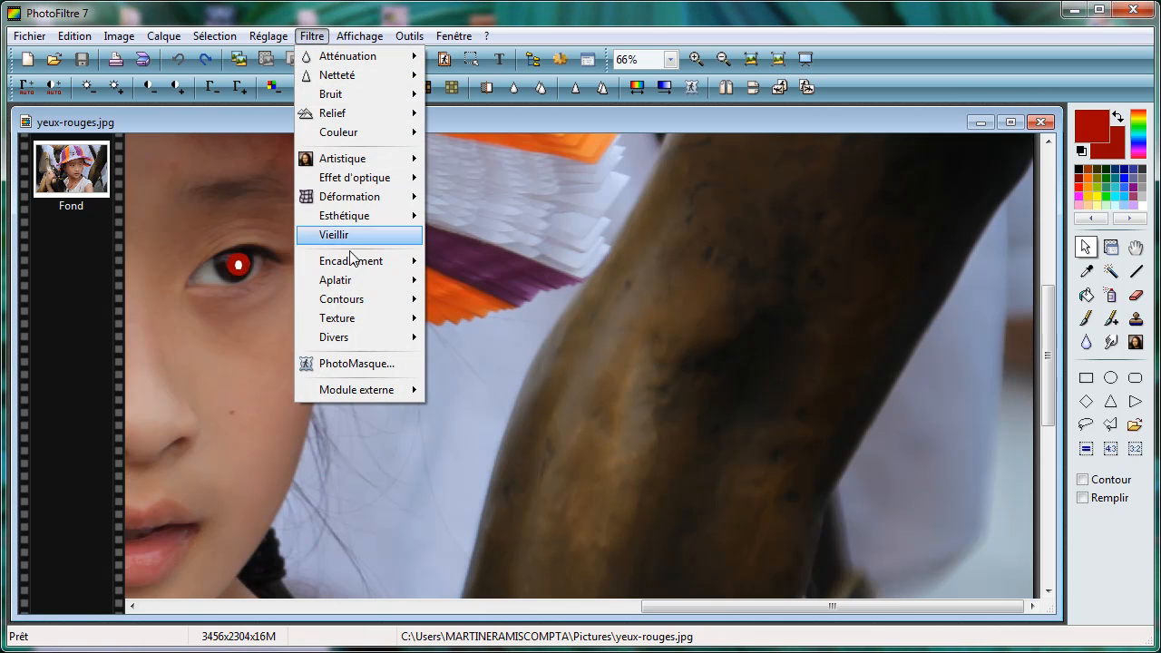
pyautogui.moveTo(386, 395)
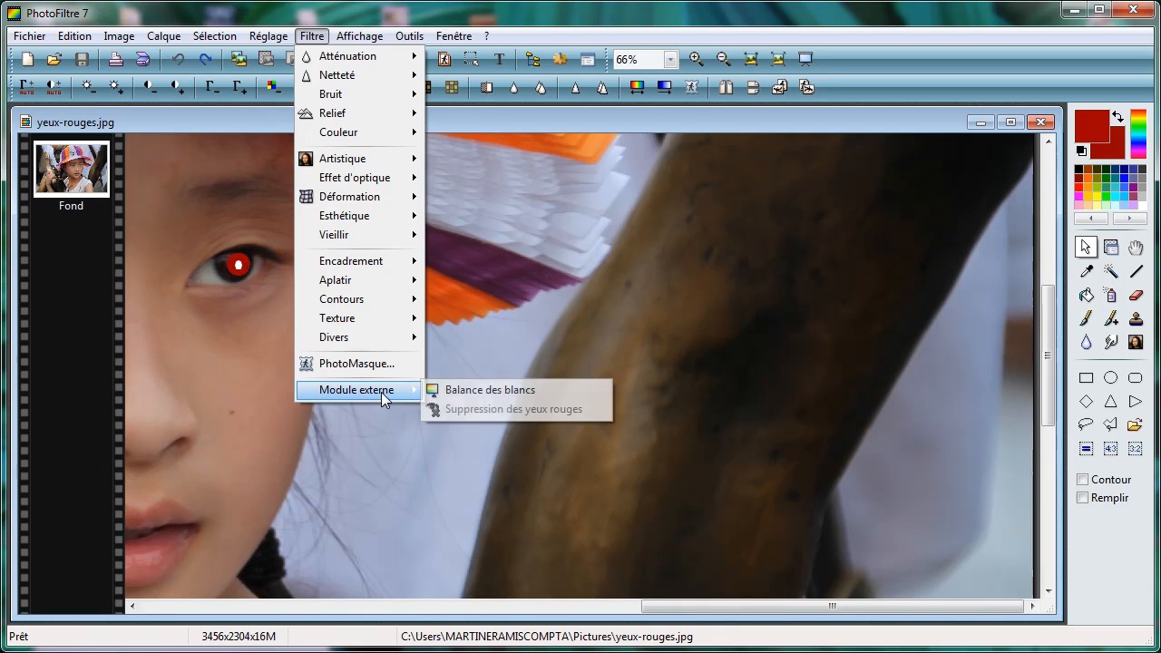
pyautogui.click(531, 439)
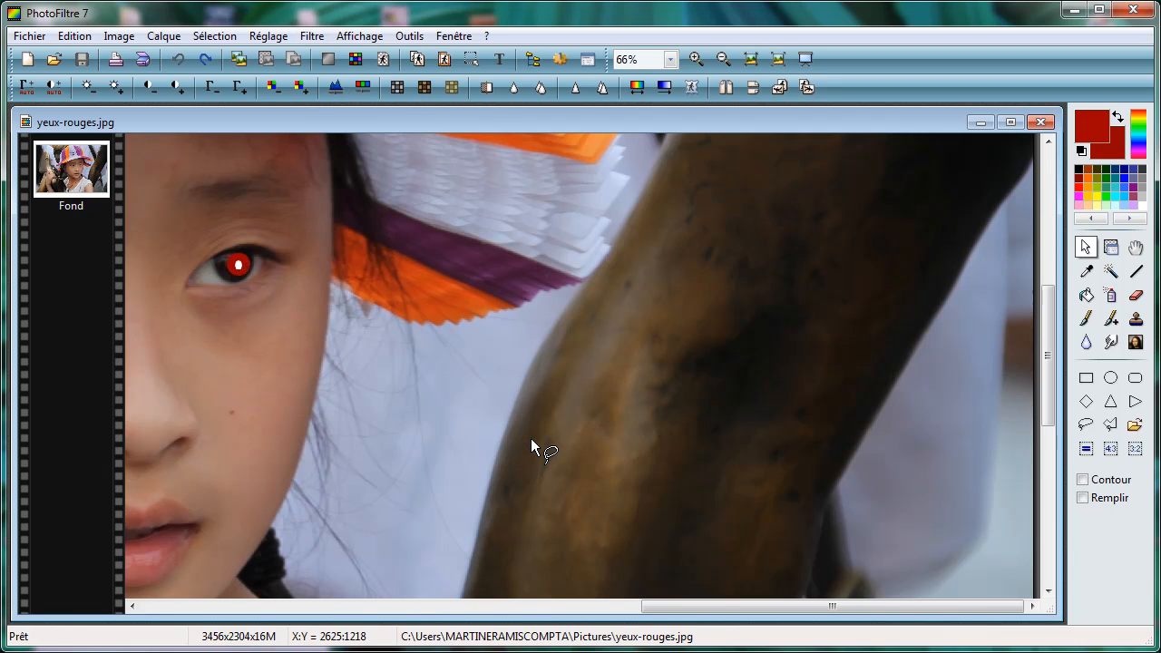
pyautogui.scroll(-1, 530, 430)
pyautogui.click(116, 36)
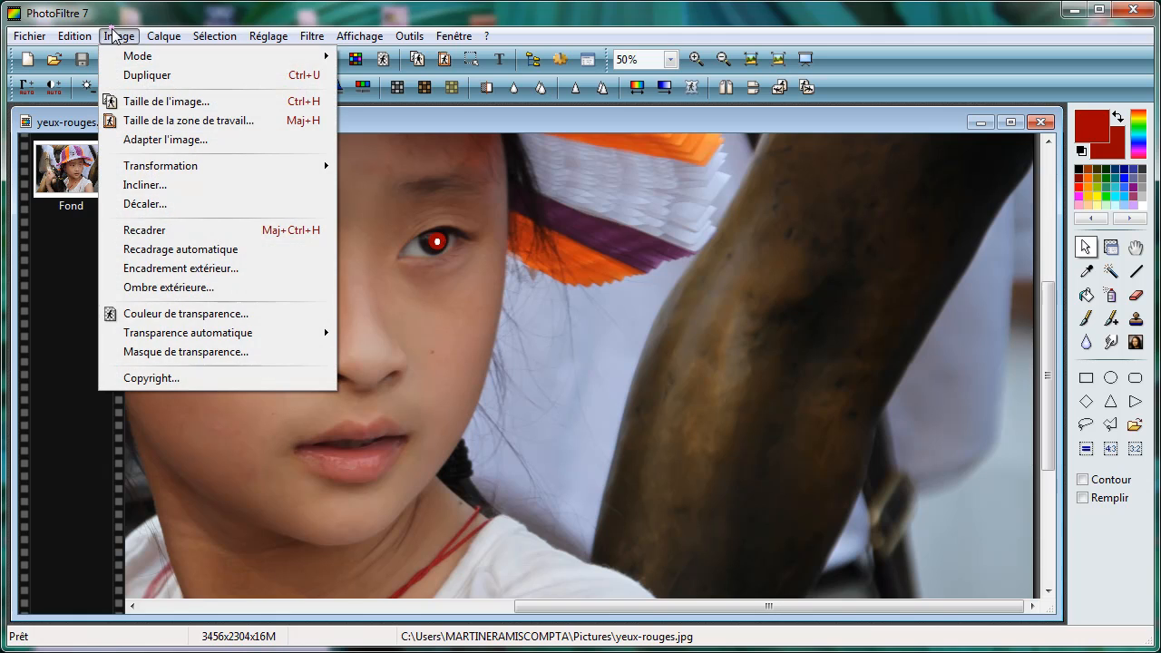
pyautogui.moveTo(127, 62)
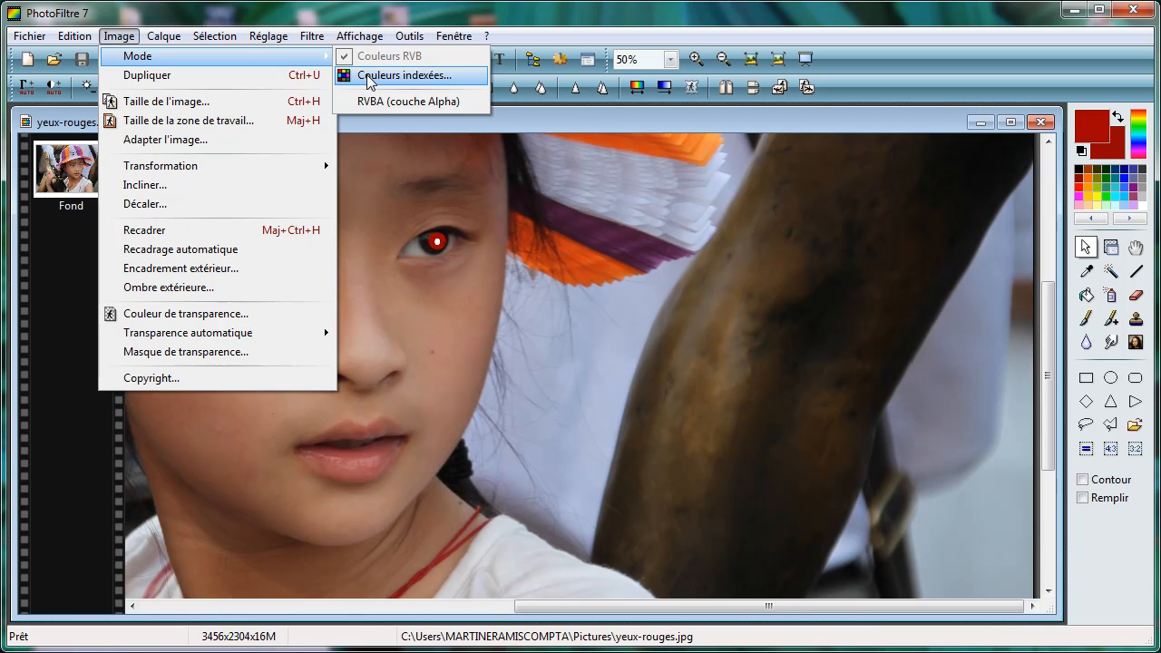
pyautogui.click(660, 322)
# Step: Outline the red pupil of the eye nearest the bronze arm with a lasso selection of about 41 by 38 pixels
pyautogui.scroll(1, 661, 322)
pyautogui.scroll(1, 661, 323)
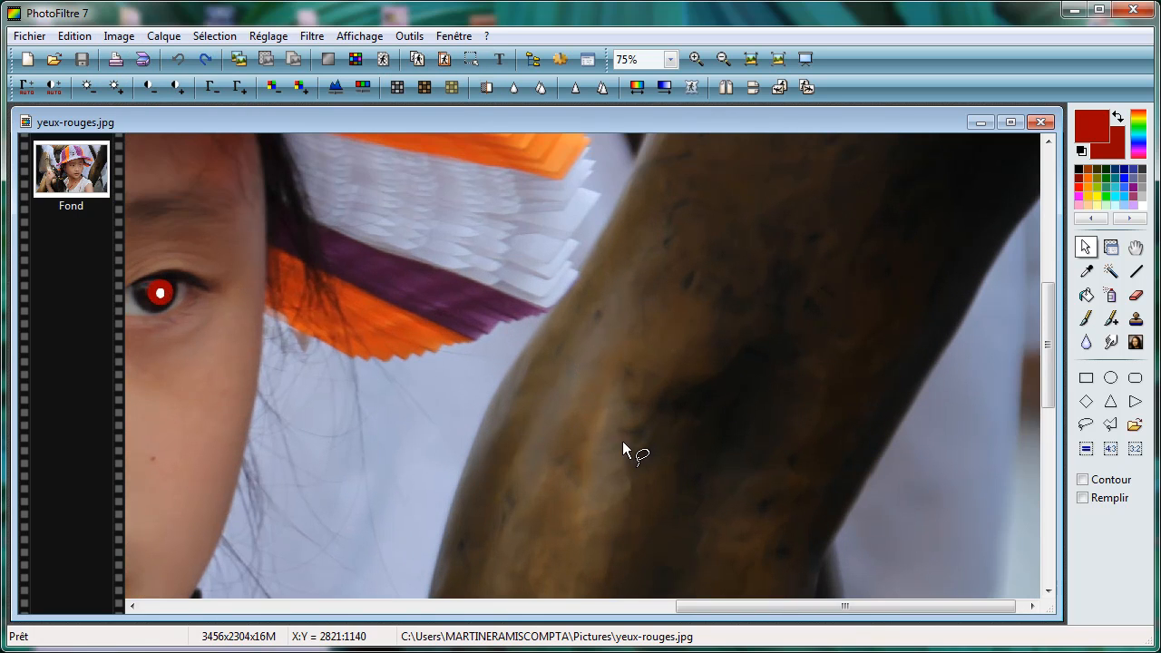
pyautogui.moveTo(700, 605); pyautogui.dragTo(572, 626)
pyautogui.scroll(1, 669, 407)
pyautogui.scroll(2, 834, 539)
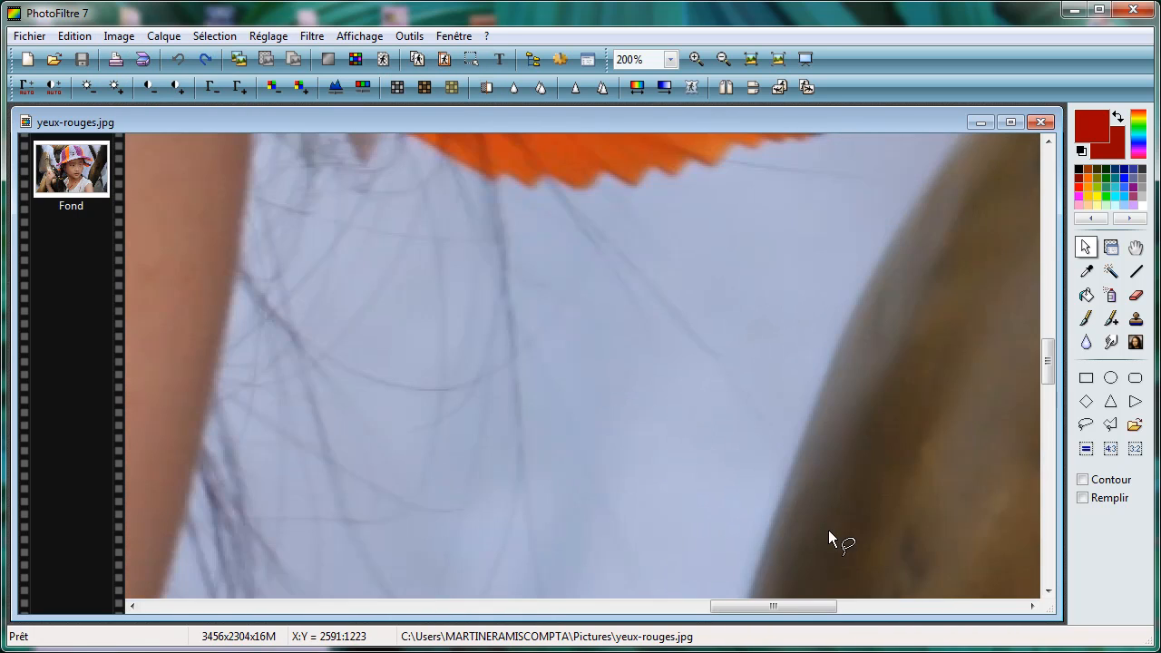
pyautogui.moveTo(1050, 347); pyautogui.dragTo(1048, 318)
pyautogui.moveTo(740, 605); pyautogui.dragTo(641, 605)
pyautogui.click(1088, 428)
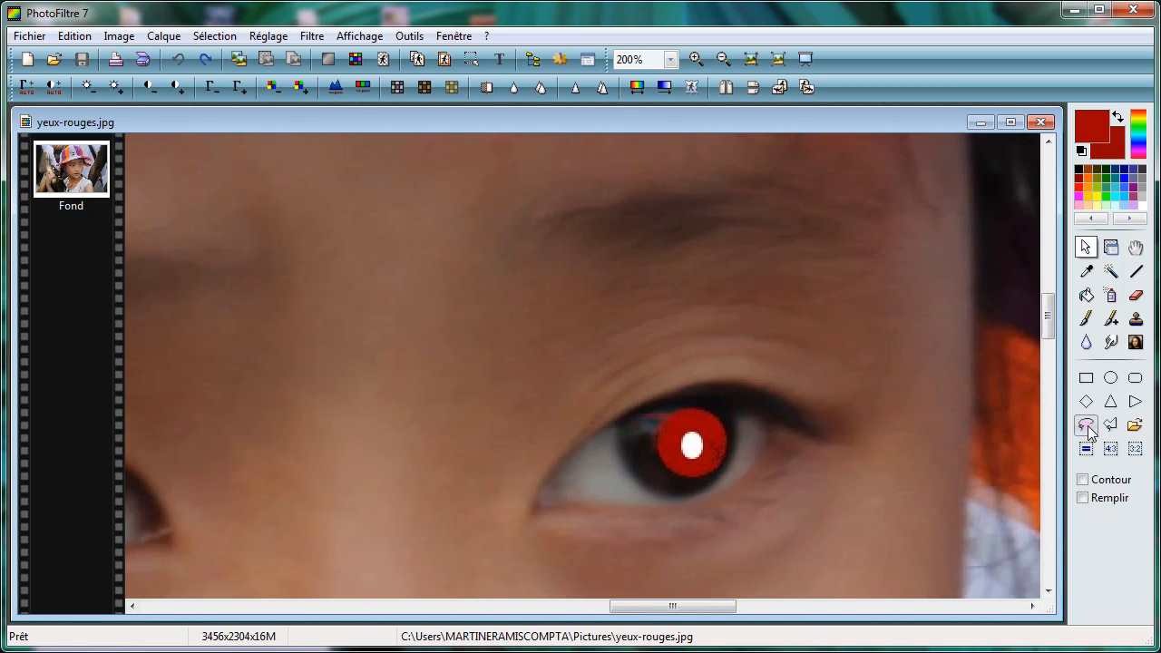
pyautogui.moveTo(659, 415)
pyautogui.mouseDown()
pyautogui.moveTo(661, 460)
pyautogui.moveTo(687, 477)
pyautogui.mouseUp()
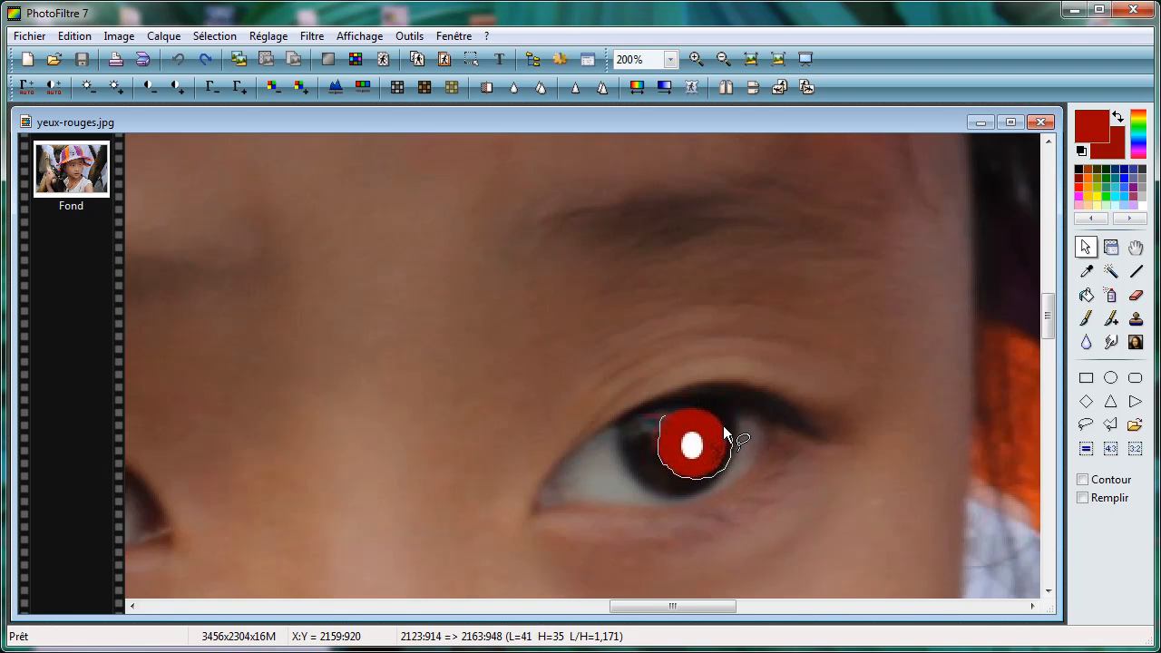
pyautogui.moveTo(690, 419); pyautogui.dragTo(664, 413)
# Step: Apply the external filter "Suppression des yeux rouges" to the selected pupil with a slightly increased correction strength and automatic preview enabled
pyautogui.click(311, 36)
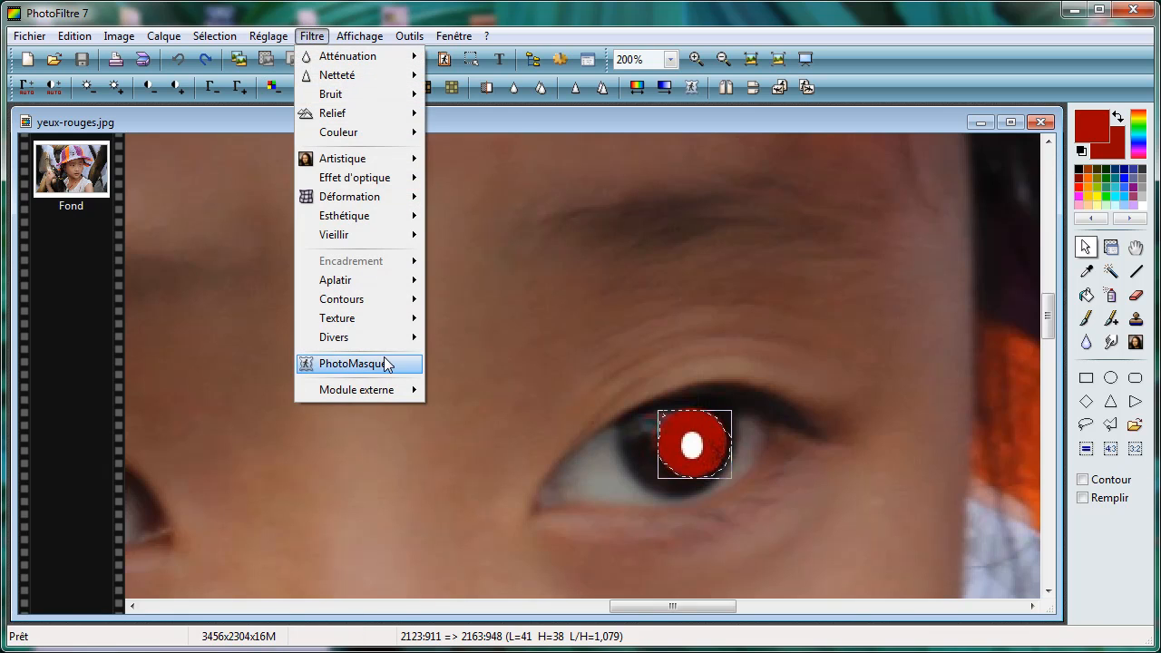
pyautogui.click(390, 392)
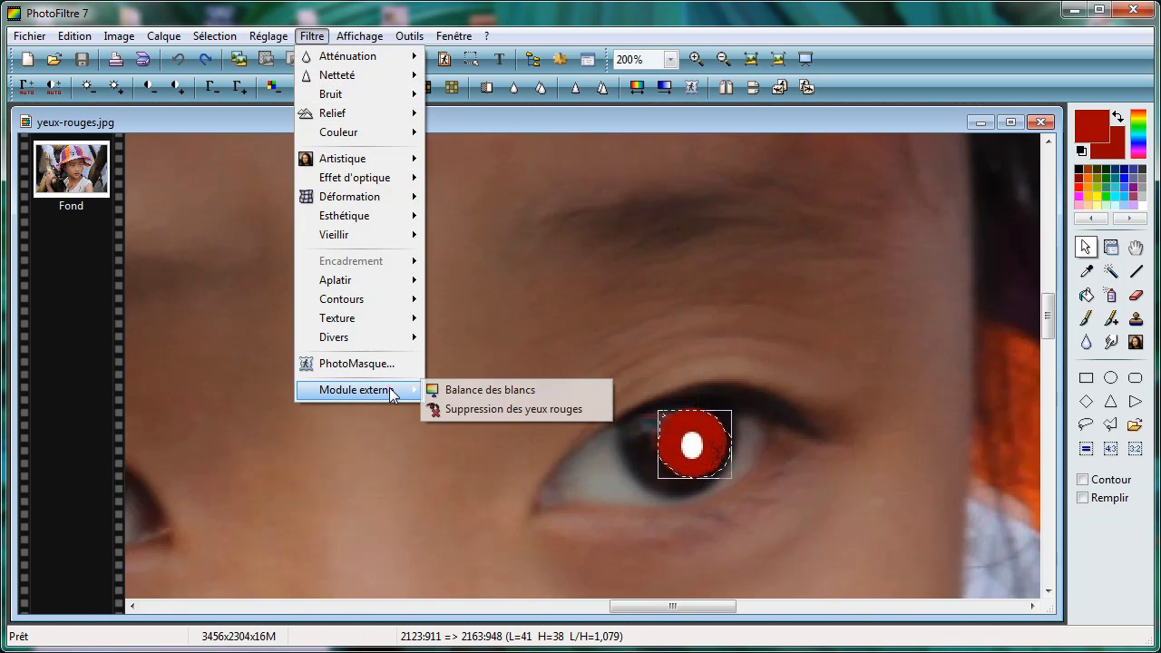
pyautogui.click(478, 412)
pyautogui.moveTo(521, 232); pyautogui.dragTo(352, 200)
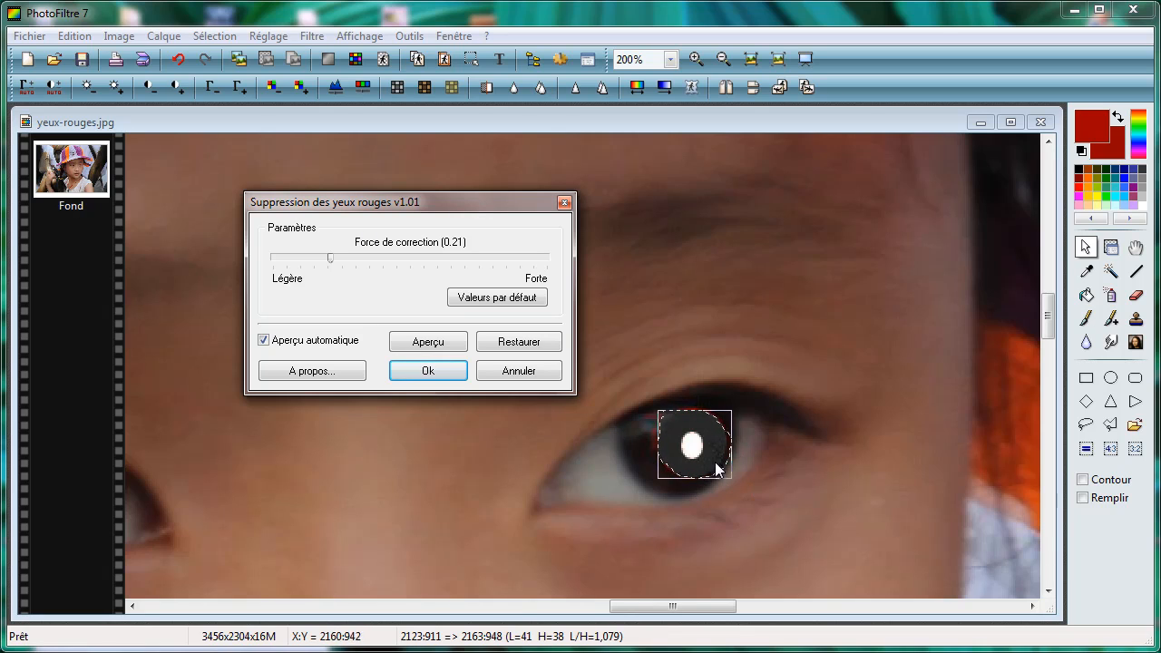
pyautogui.click(264, 341)
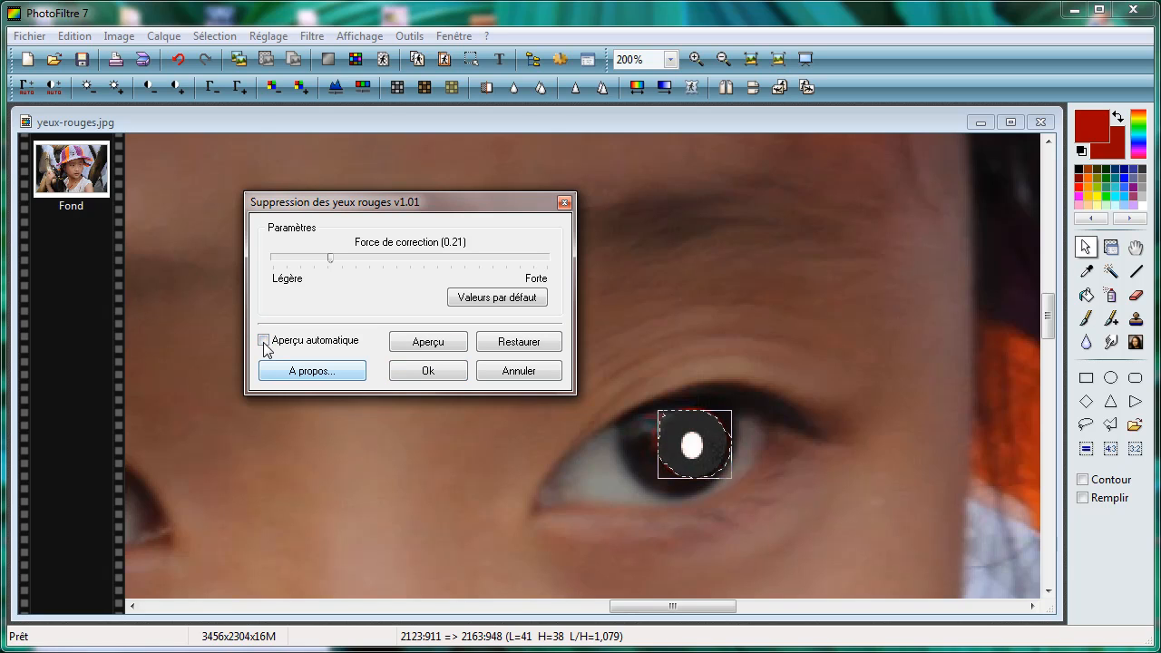
pyautogui.click(263, 341)
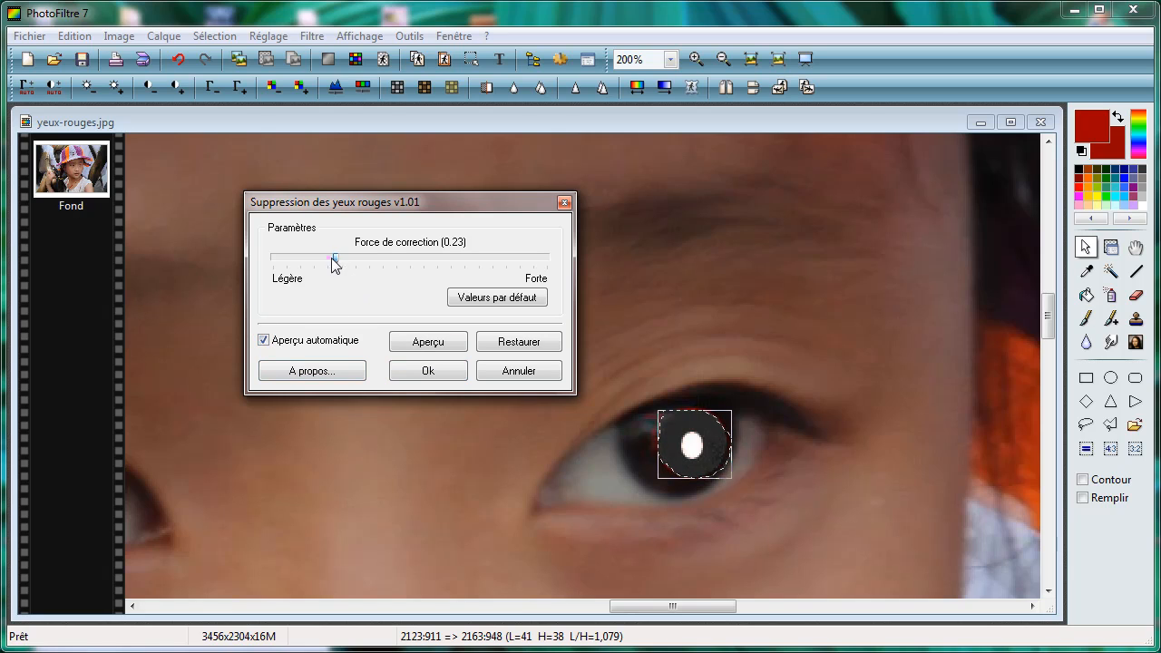
pyautogui.moveTo(335, 263); pyautogui.dragTo(361, 256)
pyautogui.click(428, 372)
# Step: Hide the lasso selection around the corrected pupil and compare both eyes in the photo
pyautogui.rightClick(701, 431)
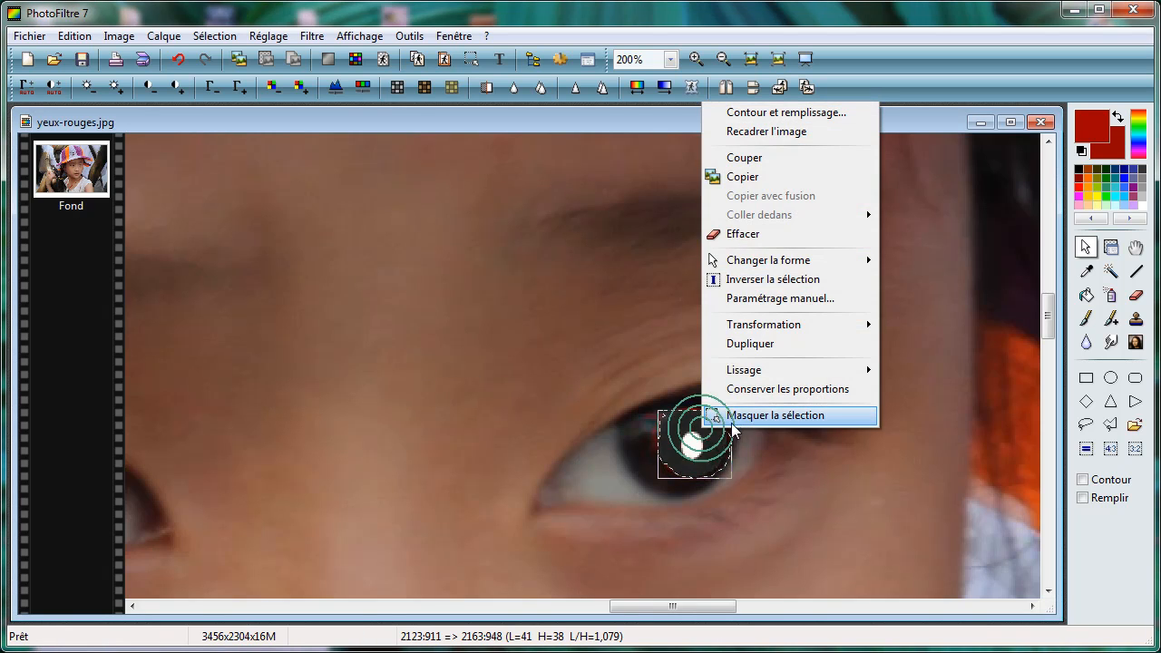
pyautogui.click(733, 430)
pyautogui.scroll(-5, 816, 420)
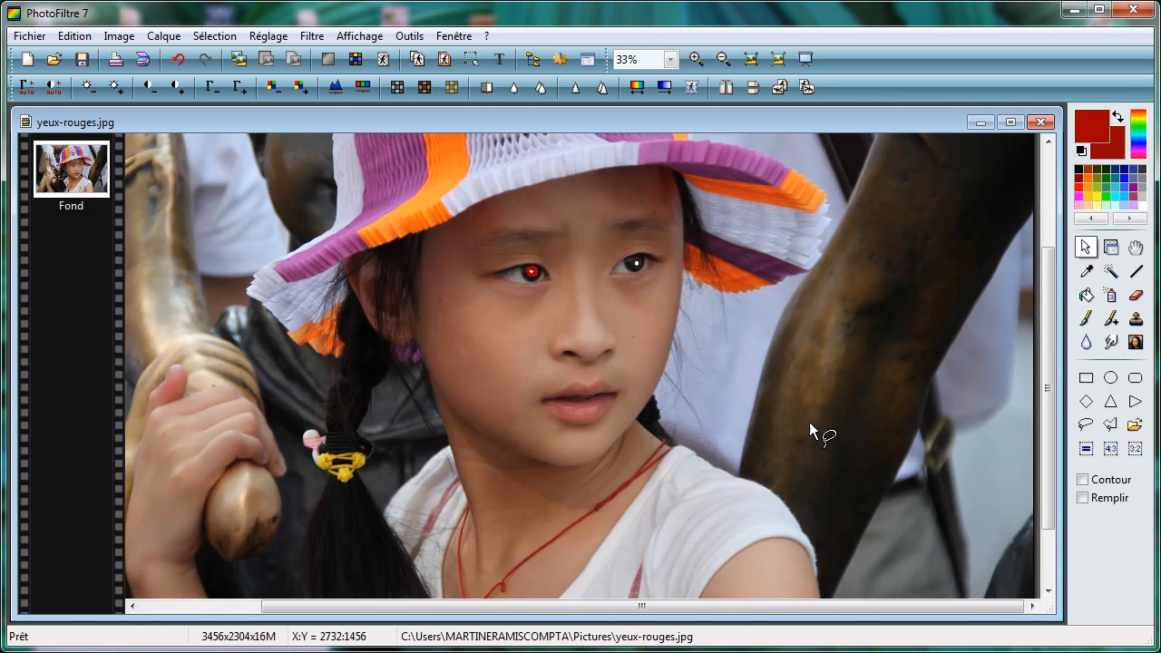
pyautogui.scroll(1, 722, 303)
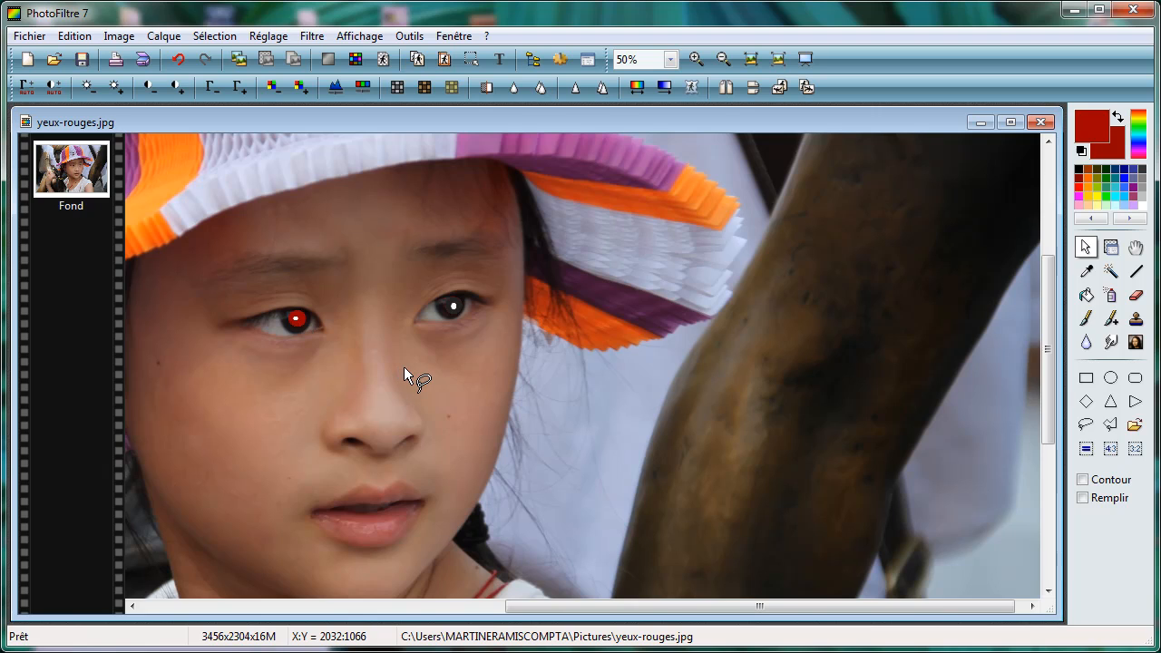
pyautogui.scroll(-2, 404, 366)
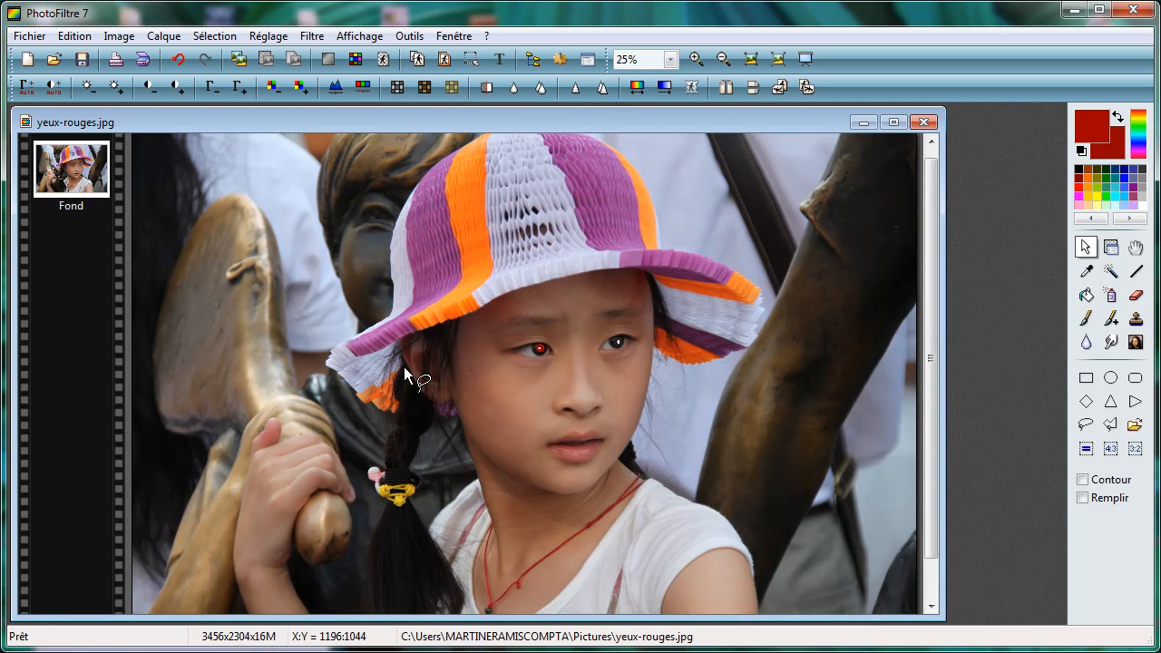